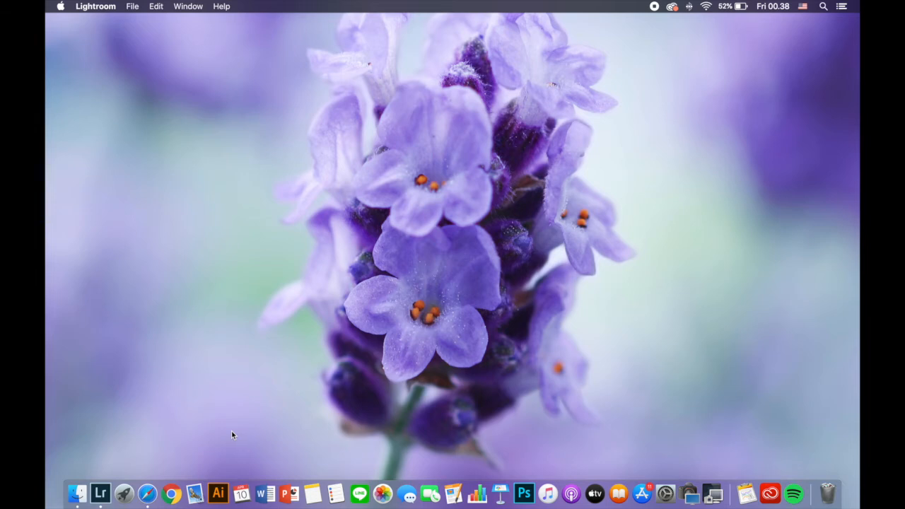
Step: Switch to Lightroom and show its window in full screen
click(100, 493)
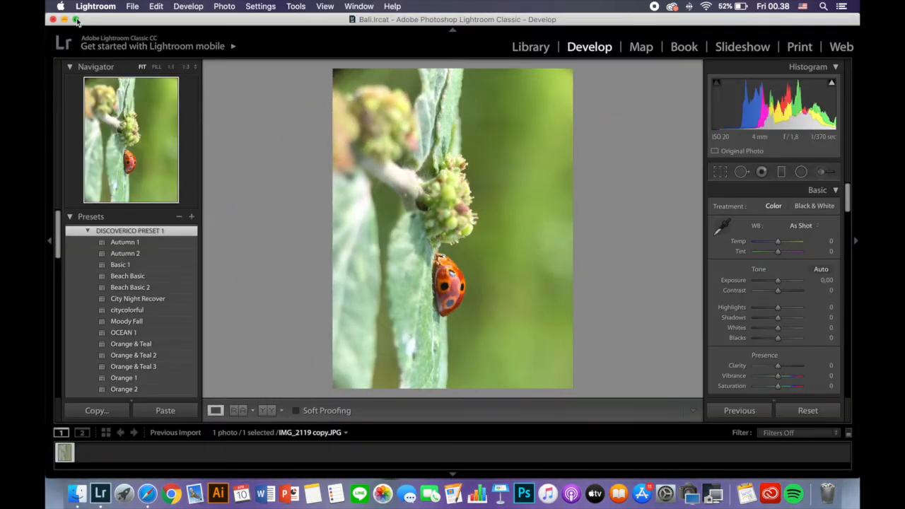
click(76, 20)
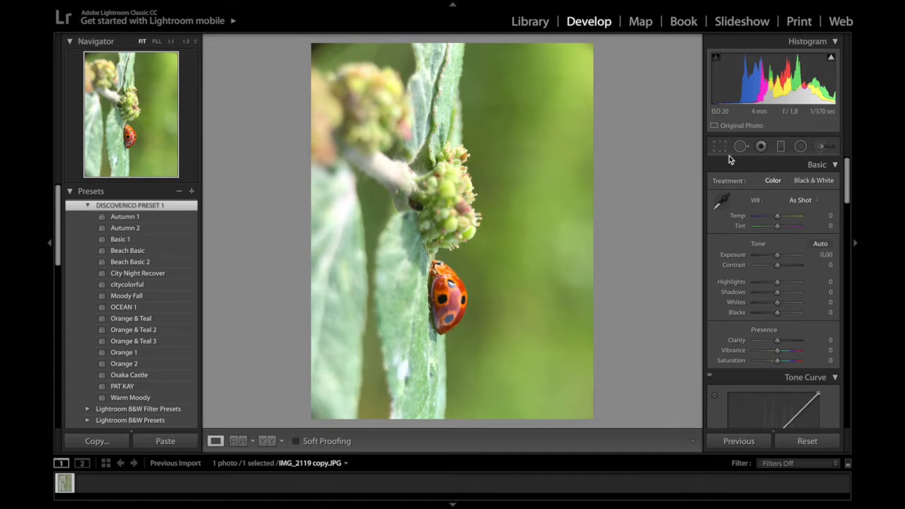
mouse_move(239, 6)
mouse_move(312, 4)
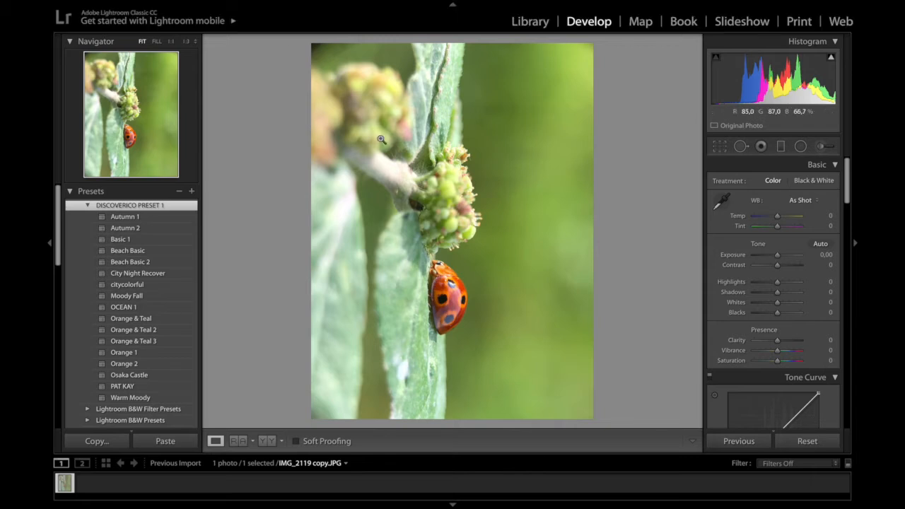
click(133, 6)
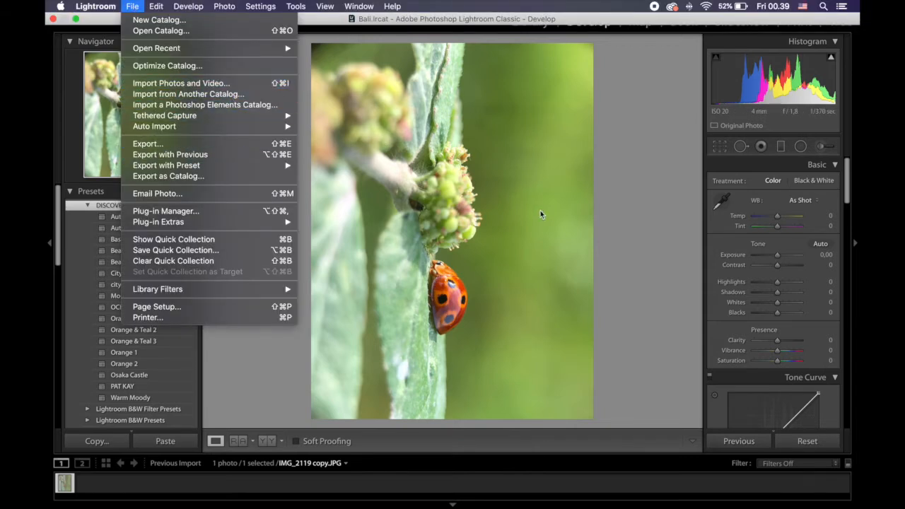
click(507, 185)
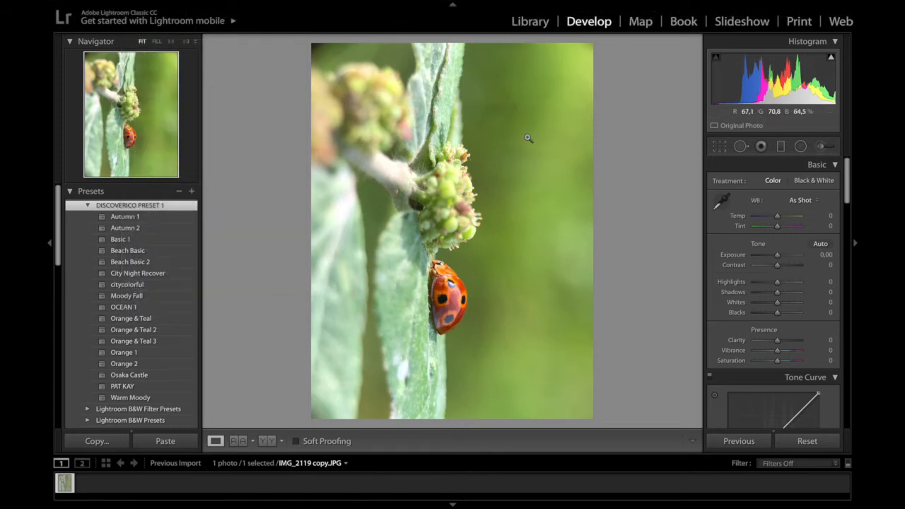
click(446, 128)
click(481, 157)
Step: Rotate the ladybug photo left (CCW)
mouse_move(351, 4)
mouse_move(323, 4)
click(234, 9)
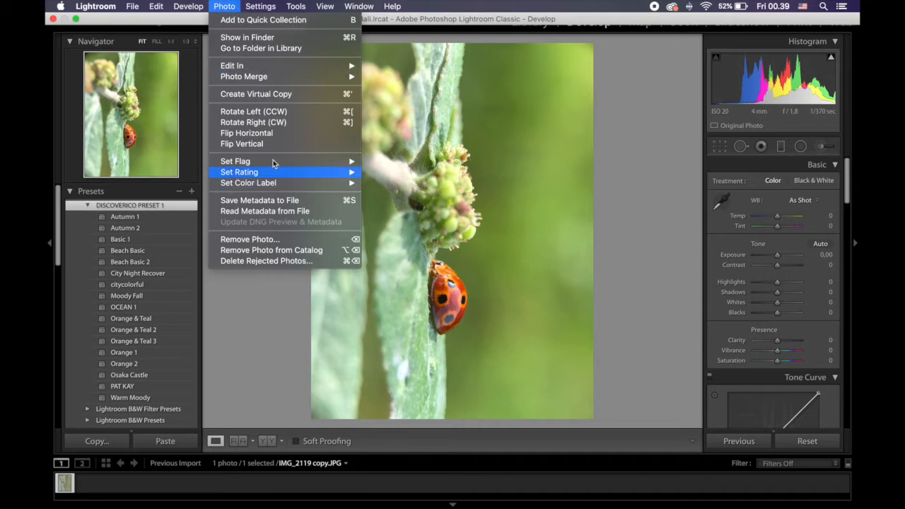
click(288, 113)
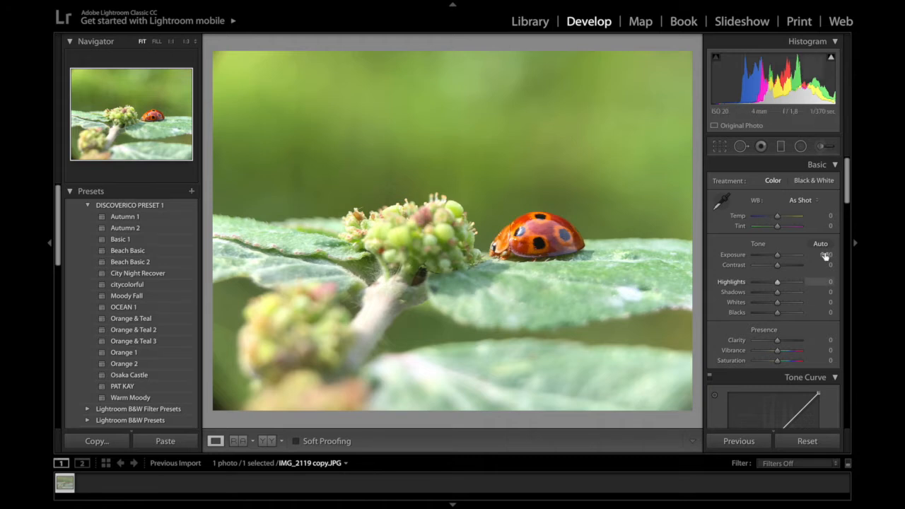
Step: Turn on Remove Chromatic Aberration and Enable Profile Corrections in Lens Corrections
scroll(795, 275, down, 8)
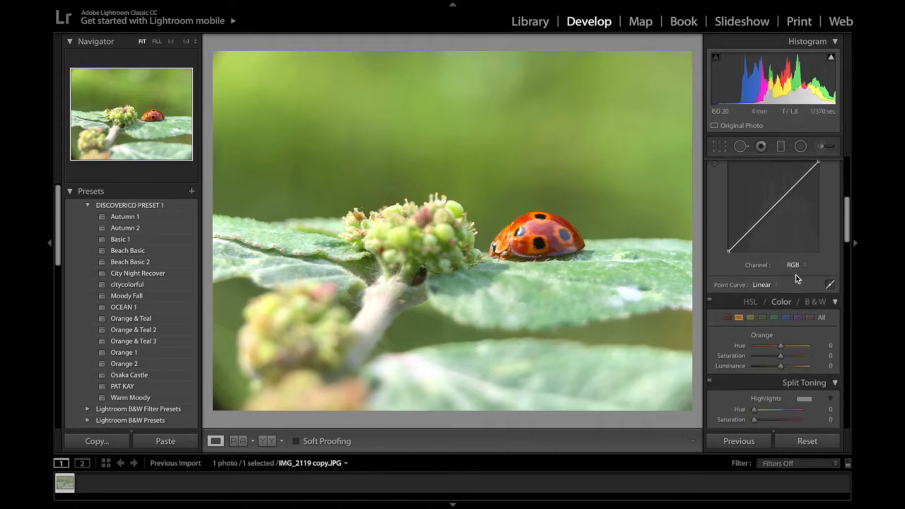
scroll(796, 275, down, 8)
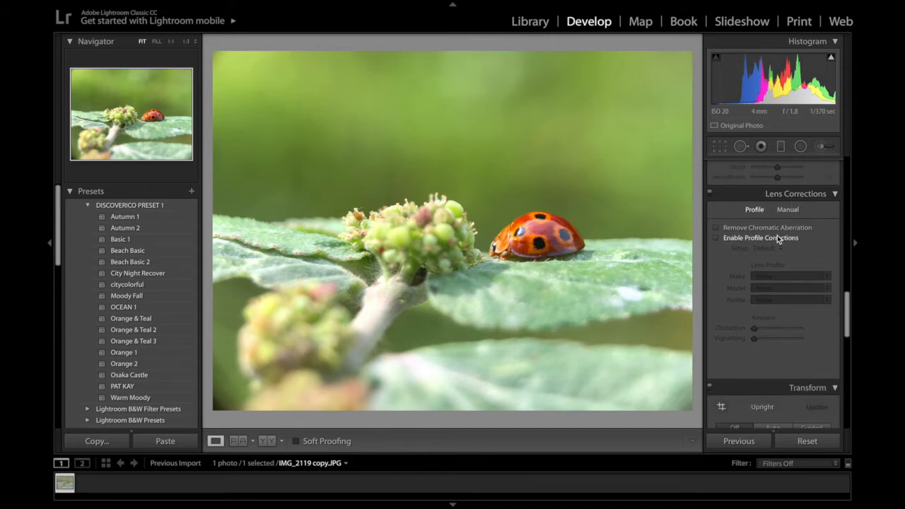
click(777, 228)
click(779, 238)
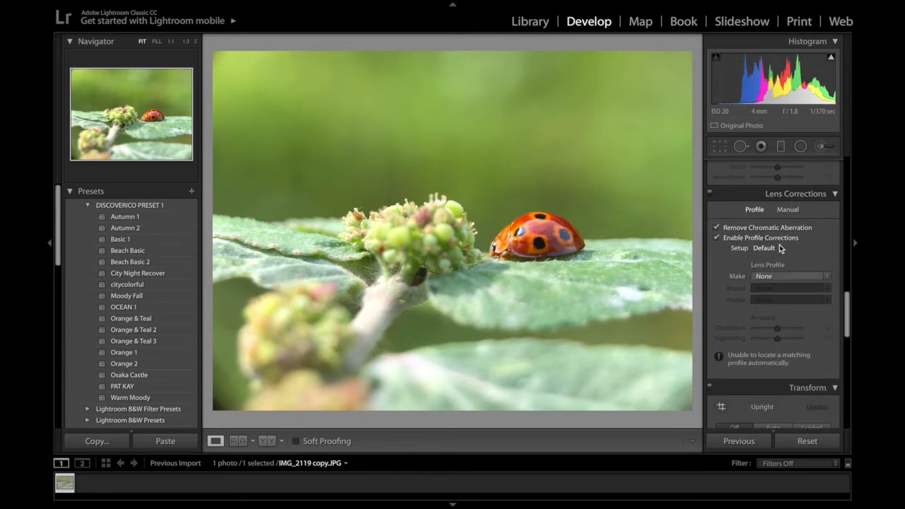
Step: Set the lens profile make to Apple and the model to Apple iPhone 8 Plus back dual camera 3.99mm f/1.8
click(797, 276)
click(798, 290)
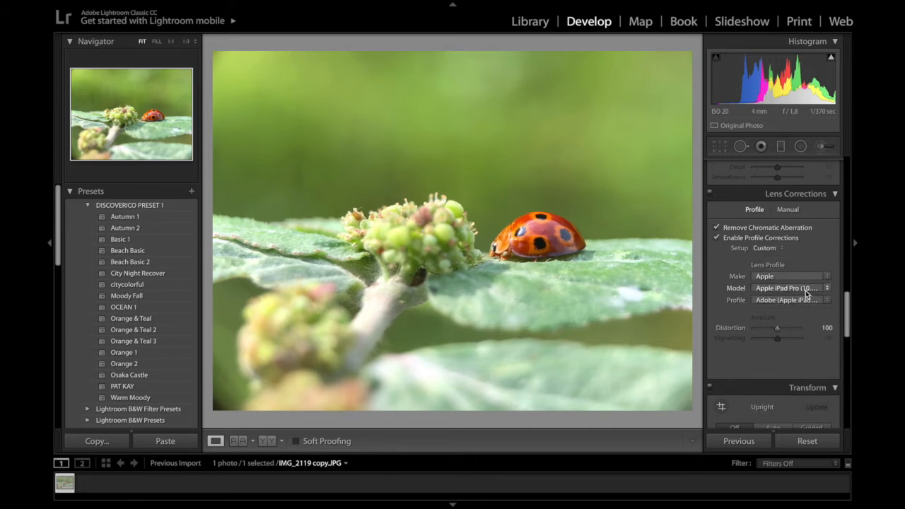
click(805, 290)
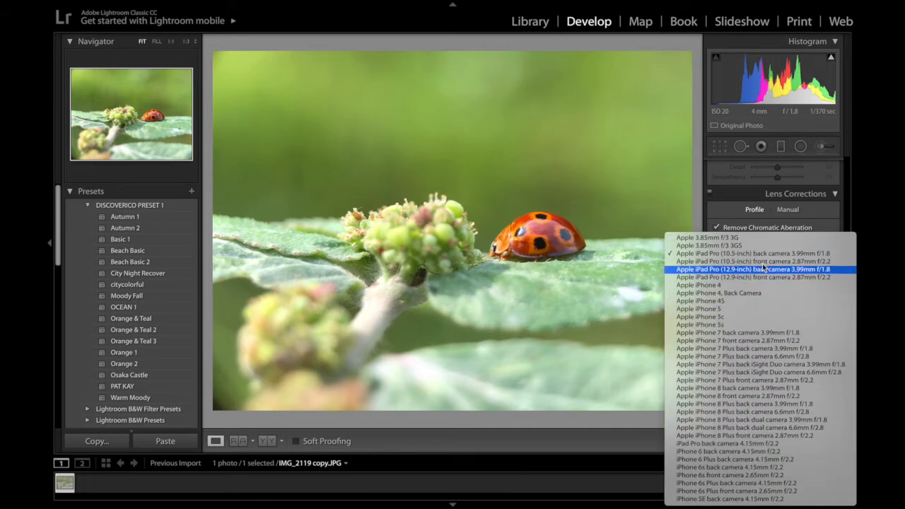
click(788, 420)
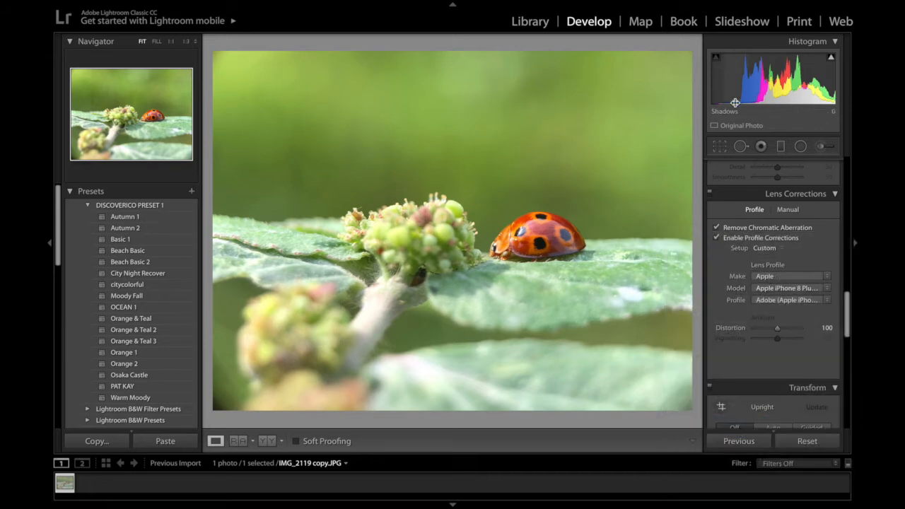
Step: Start a crop with the 4 x 5 / 8 x 10 aspect ratio and switch it to portrait orientation
click(717, 148)
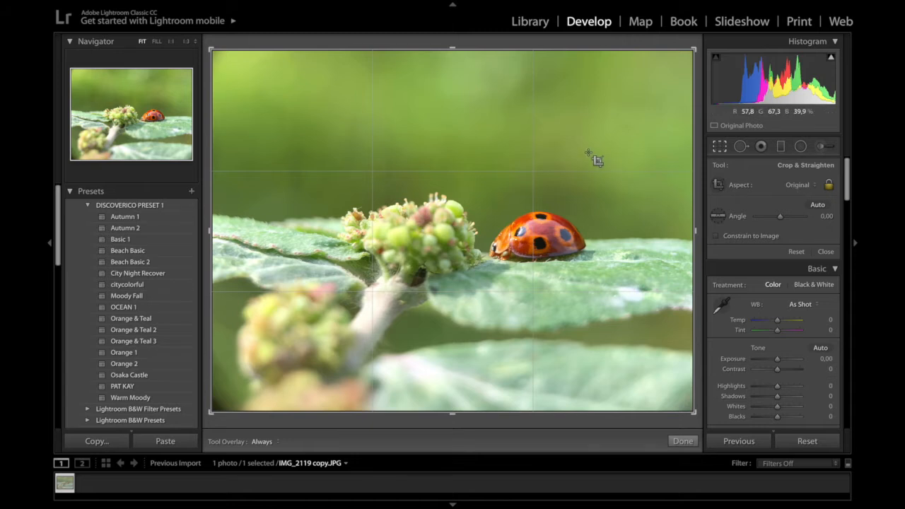
click(799, 187)
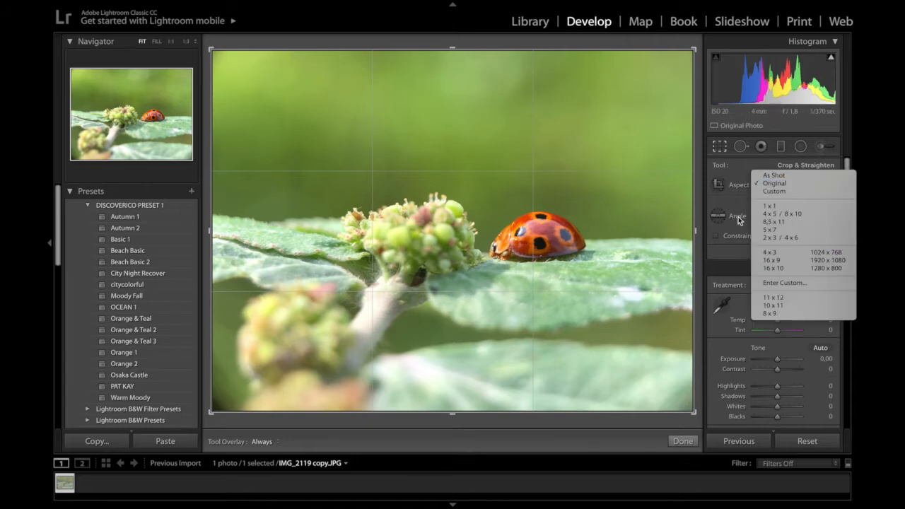
click(811, 215)
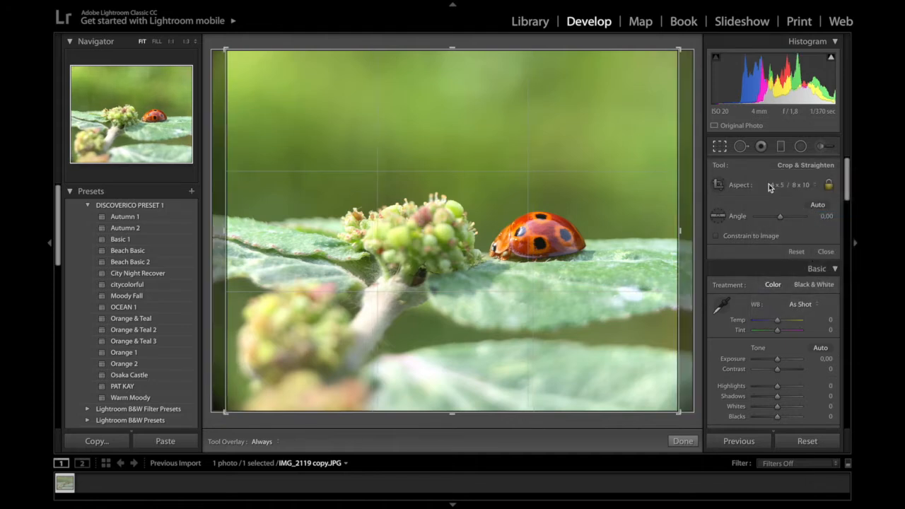
key(x)
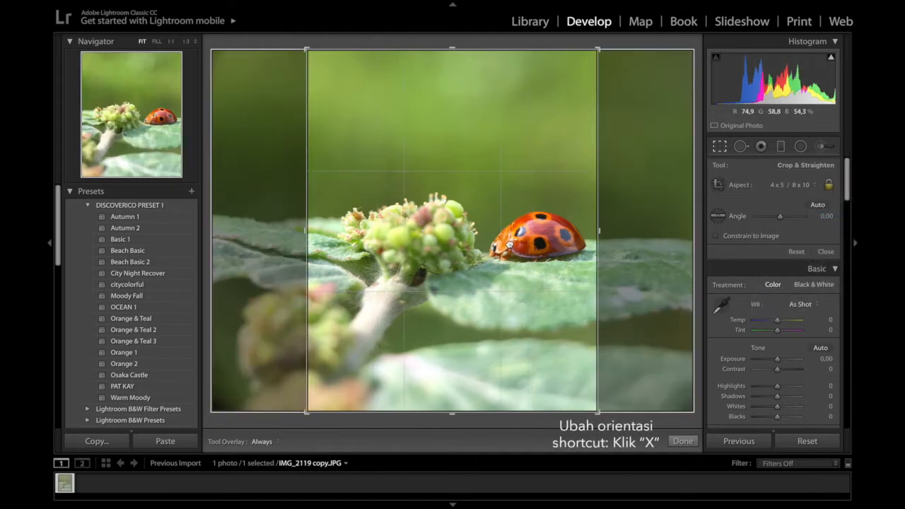
Step: Rotate the crop to an angle of about 3.49, tighten its frame around the ladybug, and apply it
drag(610, 53, 614, 70)
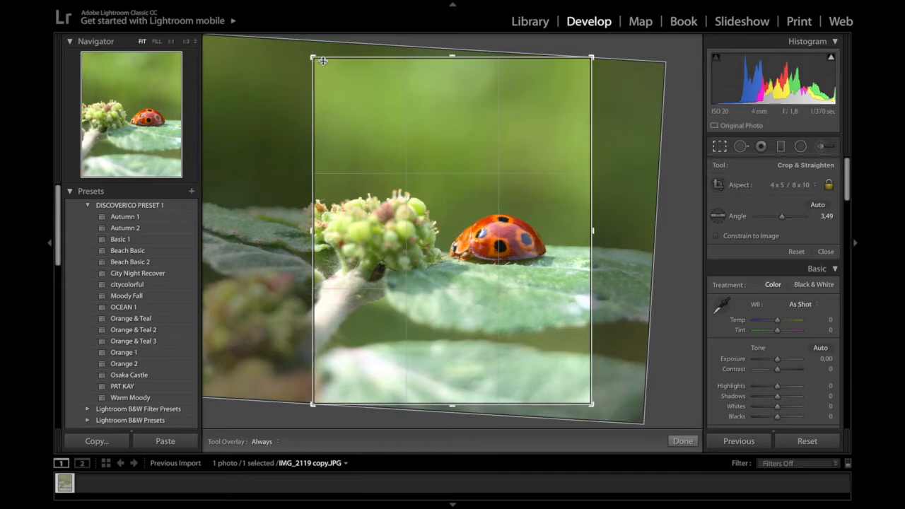
key(shift)
drag(313, 56, 333, 81)
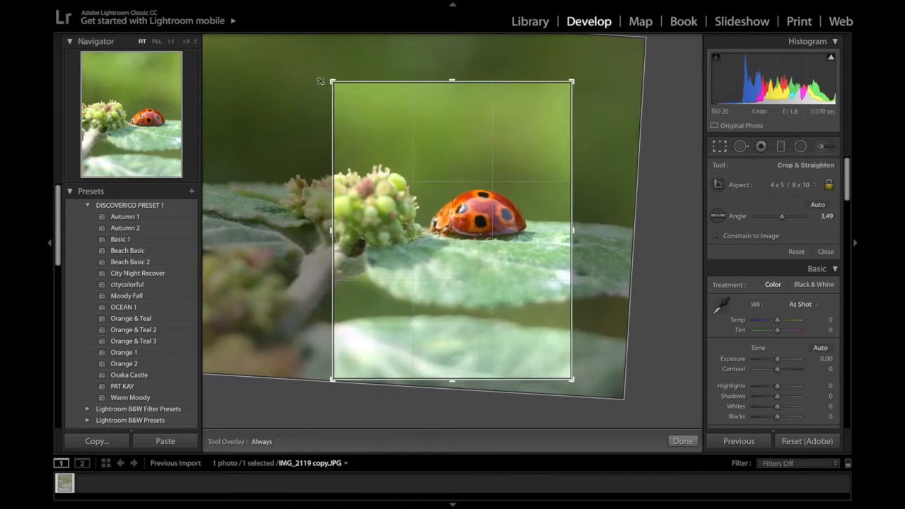
drag(458, 206, 506, 199)
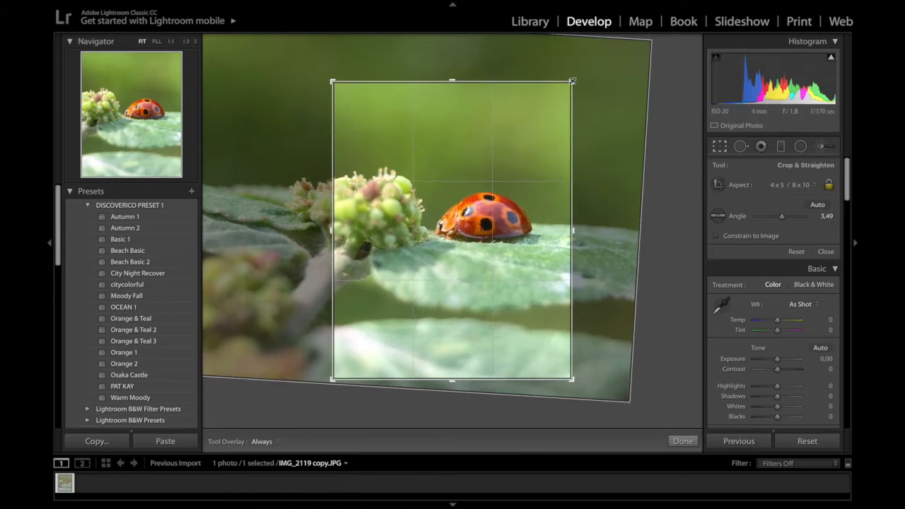
drag(572, 82, 569, 85)
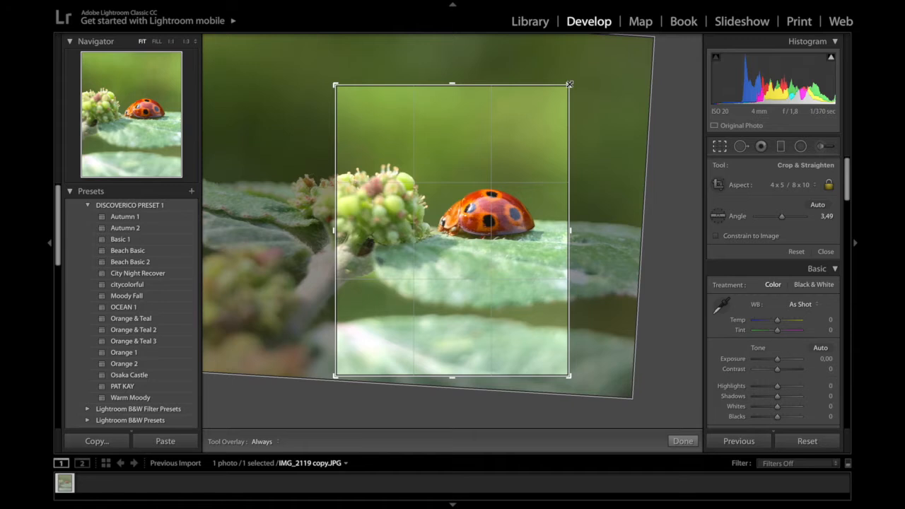
drag(508, 208, 497, 221)
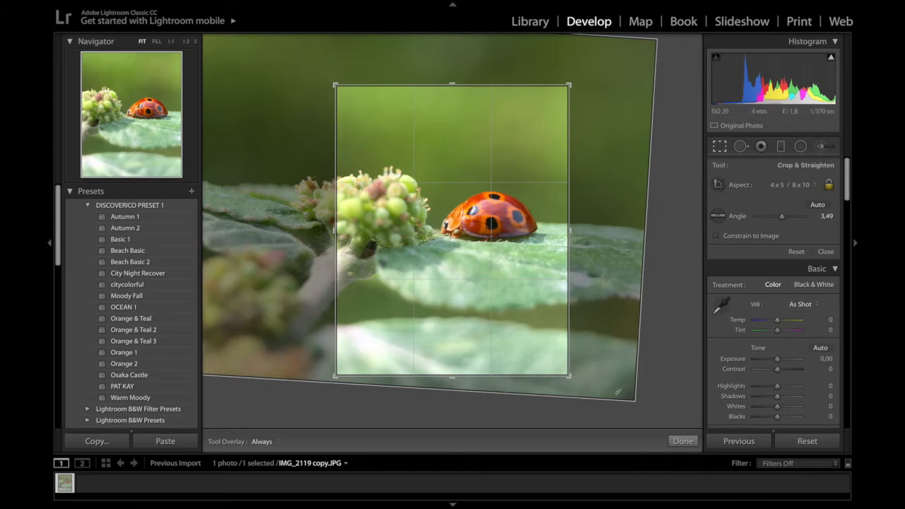
click(681, 440)
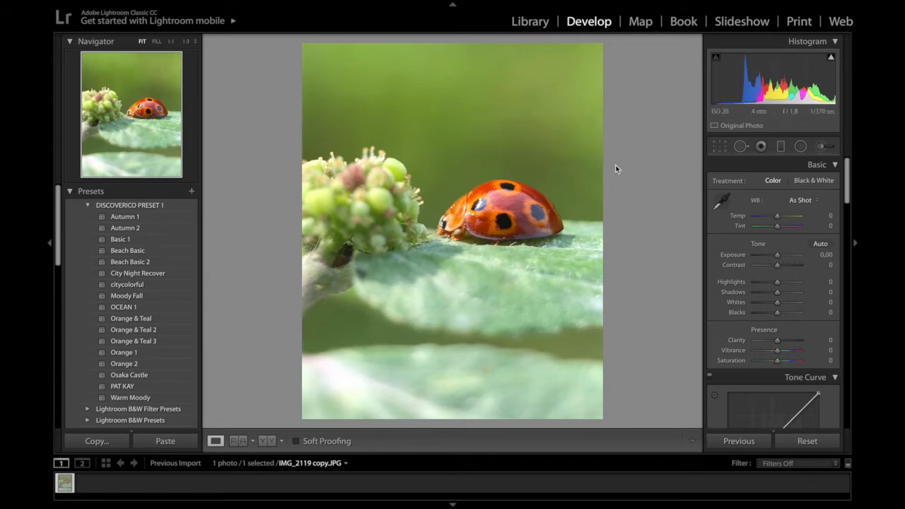
Step: Adjust the photo's tone to Highlights -44, Shadows +13, Whites -36 and Blacks +21
scroll(731, 227, down, 1)
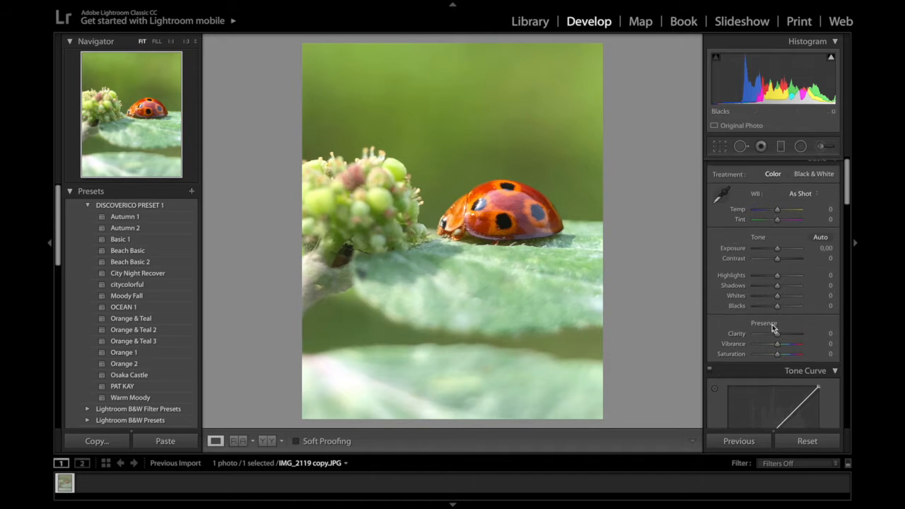
scroll(803, 255, up, 1)
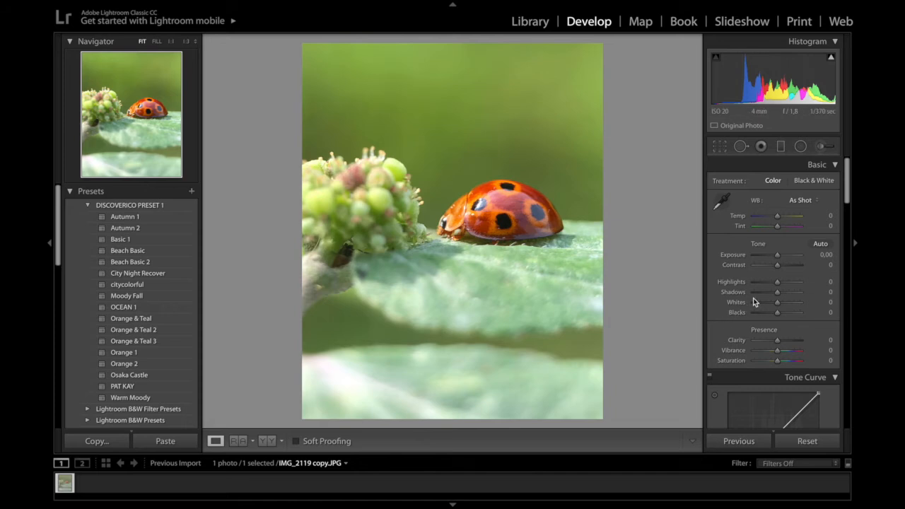
drag(777, 284, 767, 289)
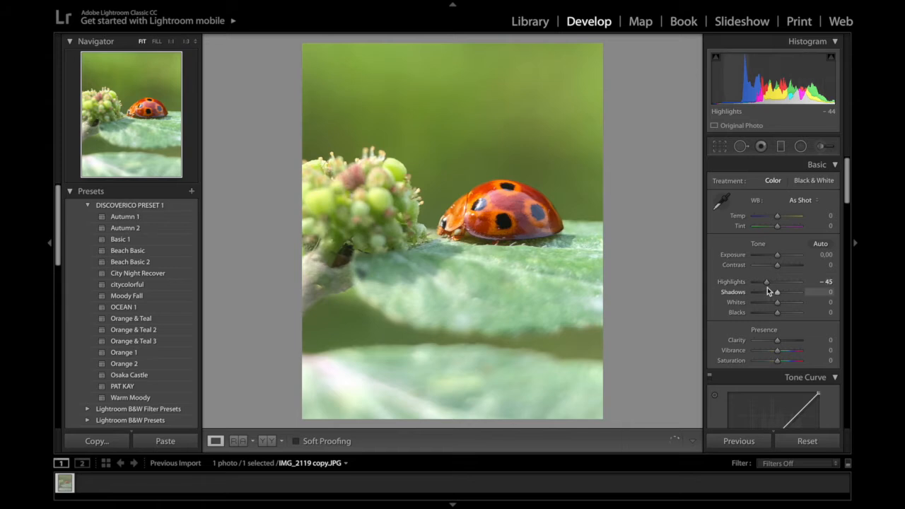
click(826, 282)
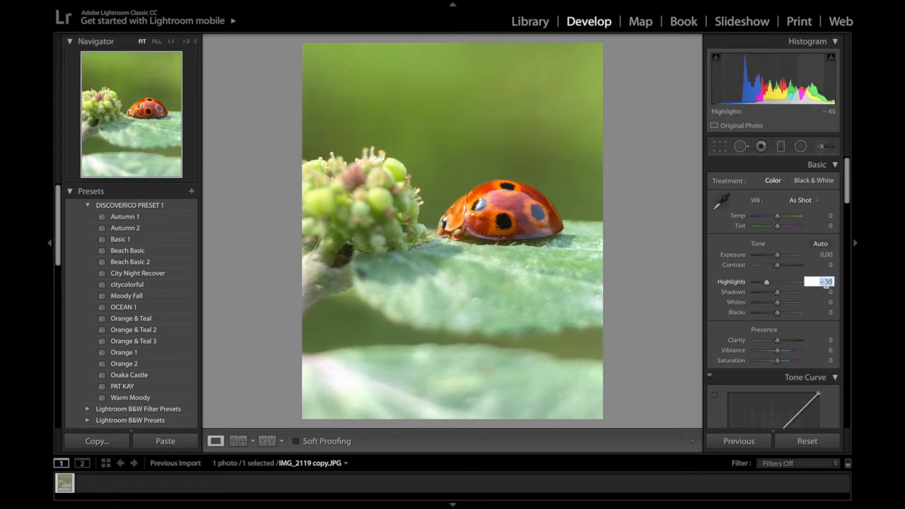
text(-4)
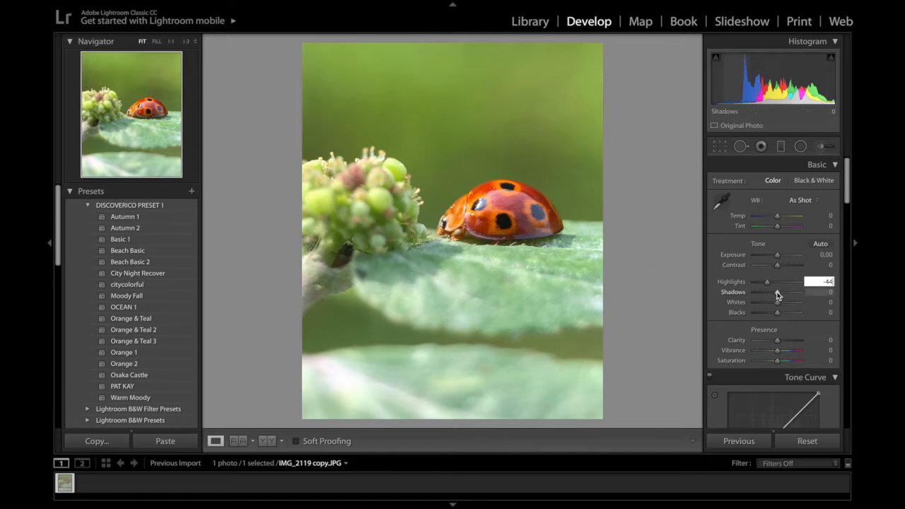
drag(778, 295, 781, 296)
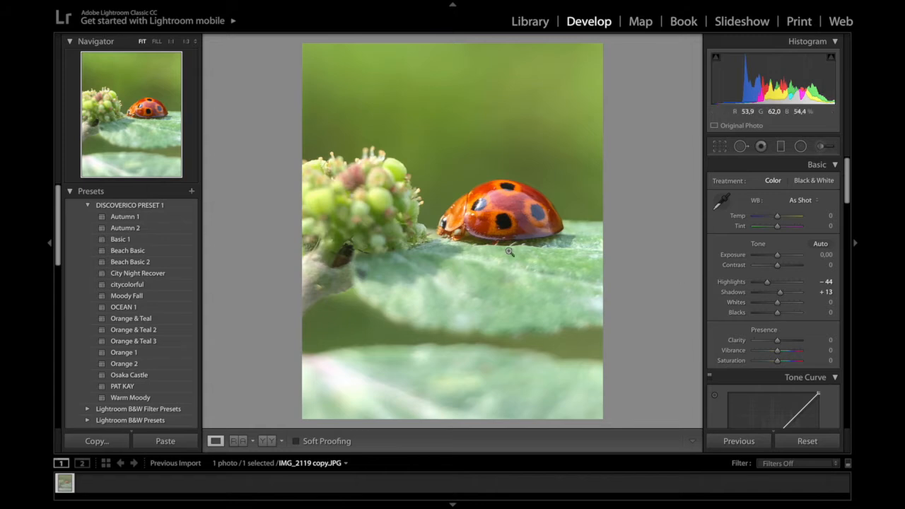
drag(776, 303, 769, 306)
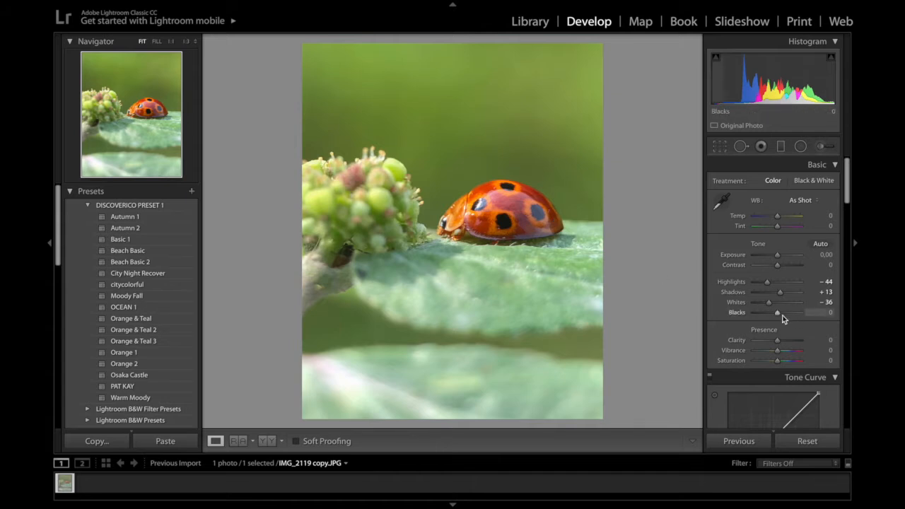
drag(778, 315, 784, 315)
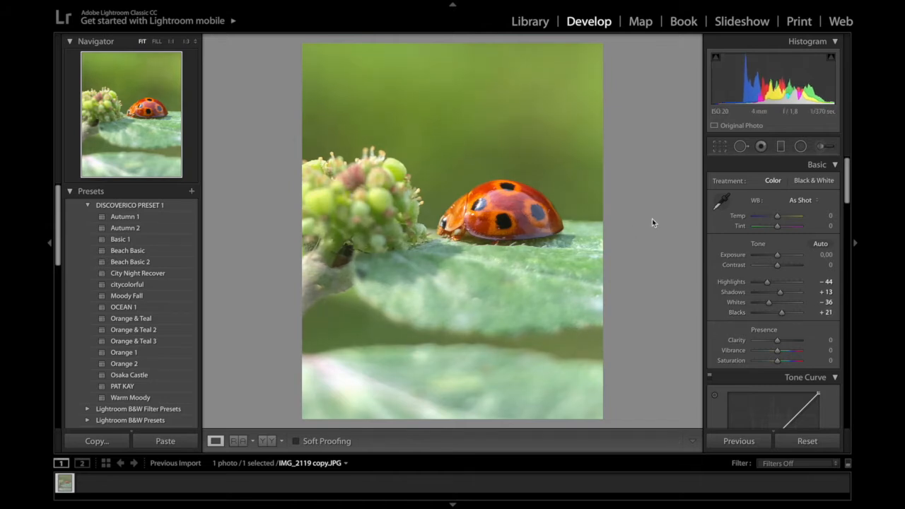
scroll(792, 281, down, 1)
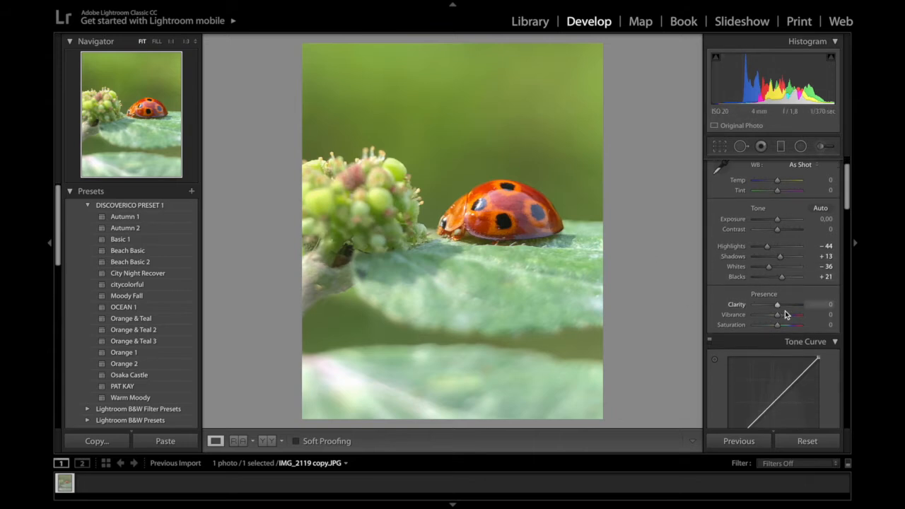
click(464, 200)
mouse_move(509, 238)
mouse_down()
mouse_move(503, 216)
mouse_move(529, 239)
mouse_move(508, 240)
mouse_move(520, 237)
mouse_up()
click(559, 201)
Step: Try an S-shaped tone curve on the Red channel, raising the upper tones and pulling the lower tones back down
scroll(756, 281, down, 1)
scroll(757, 282, down, 2)
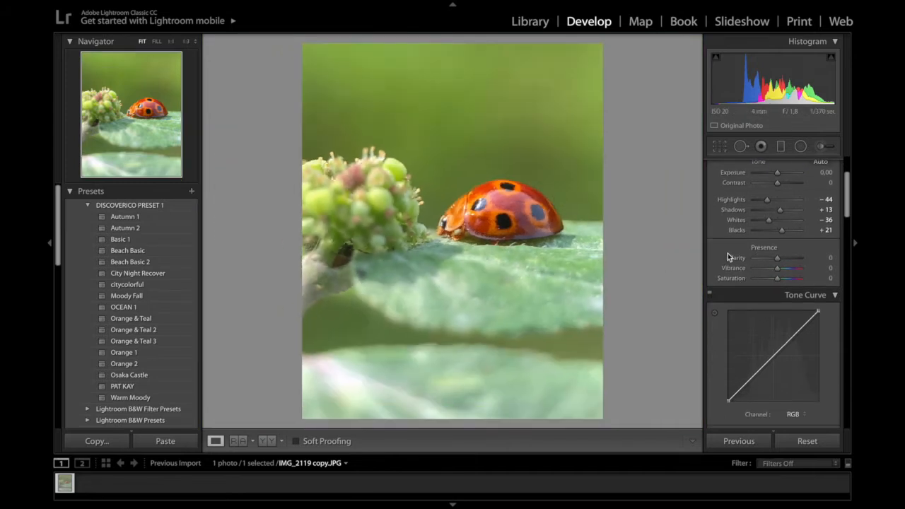
scroll(728, 257, down, 4)
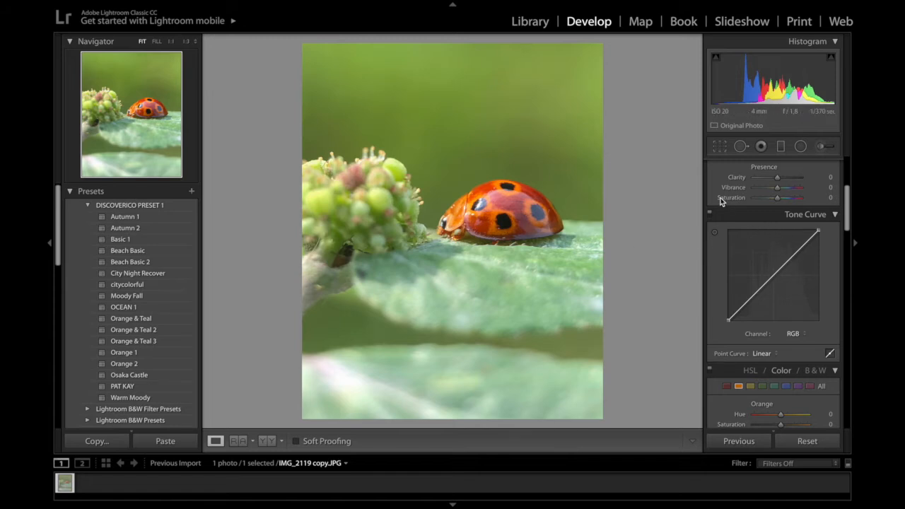
click(797, 334)
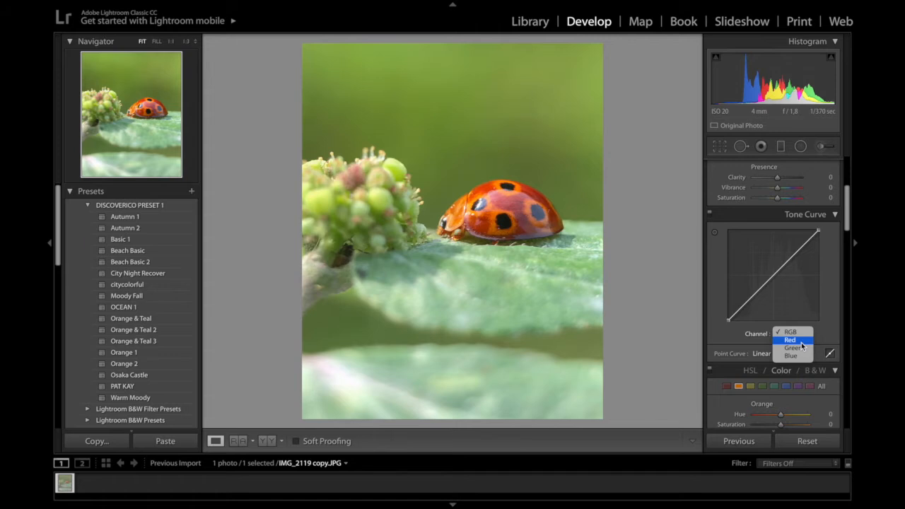
click(802, 344)
drag(797, 255, 794, 244)
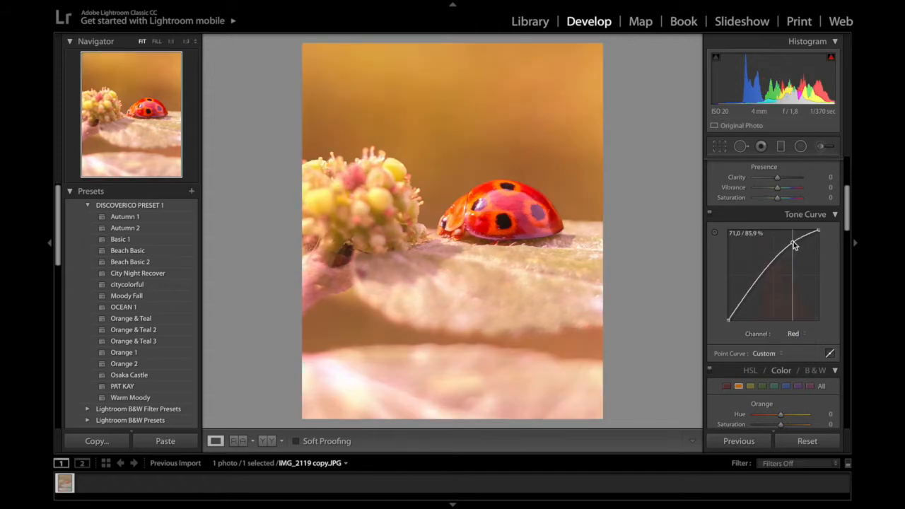
click(754, 290)
drag(754, 292, 756, 297)
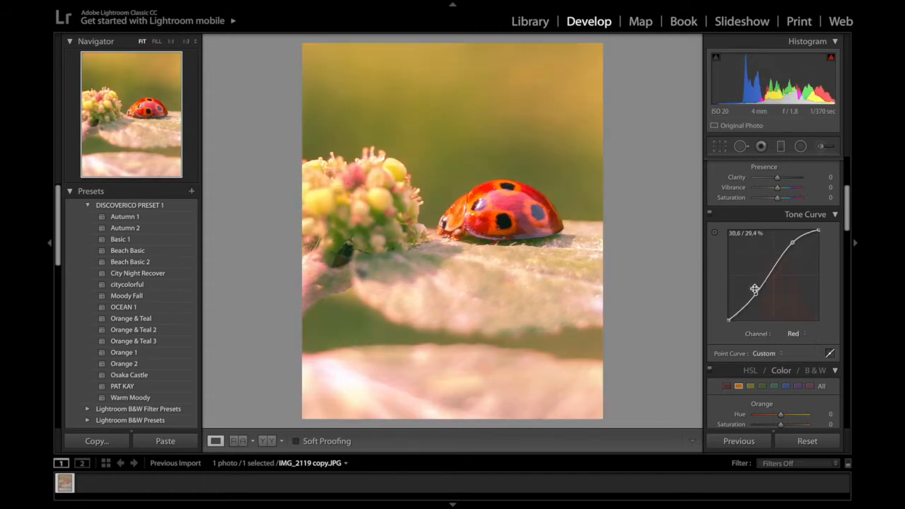
Step: Undo the point curve changes made on the Red channel
key(ctrl+z)
key(ctrl+z)
key(ctrl+z)
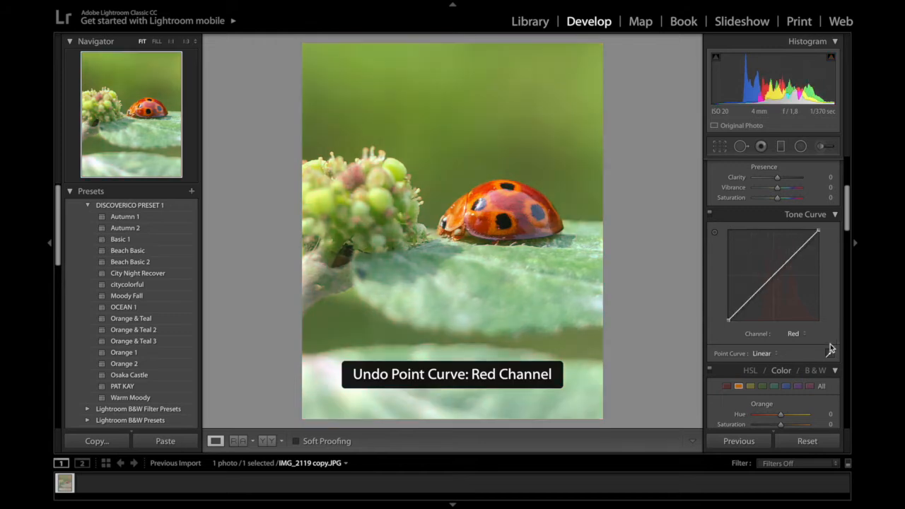
Step: Set the green color range to Hue -13 and Luminance -11
scroll(828, 318, down, 3)
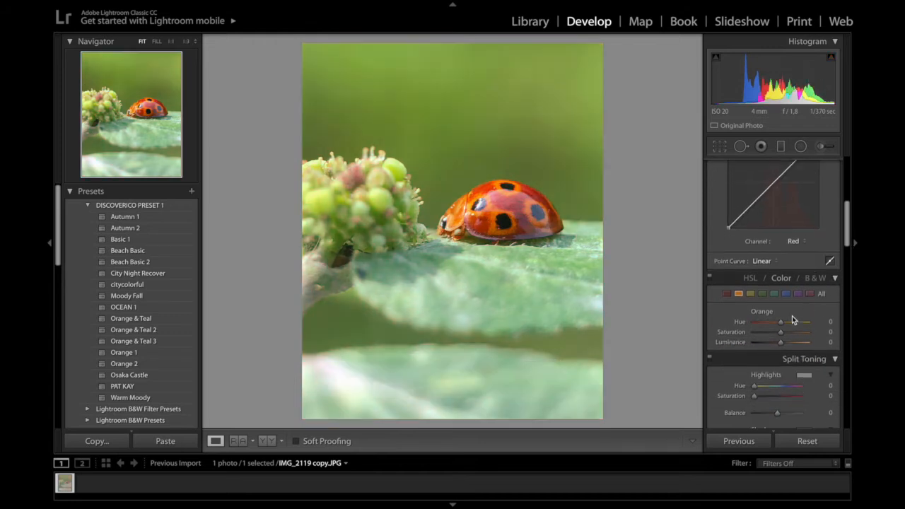
click(763, 294)
scroll(767, 318, down, 2)
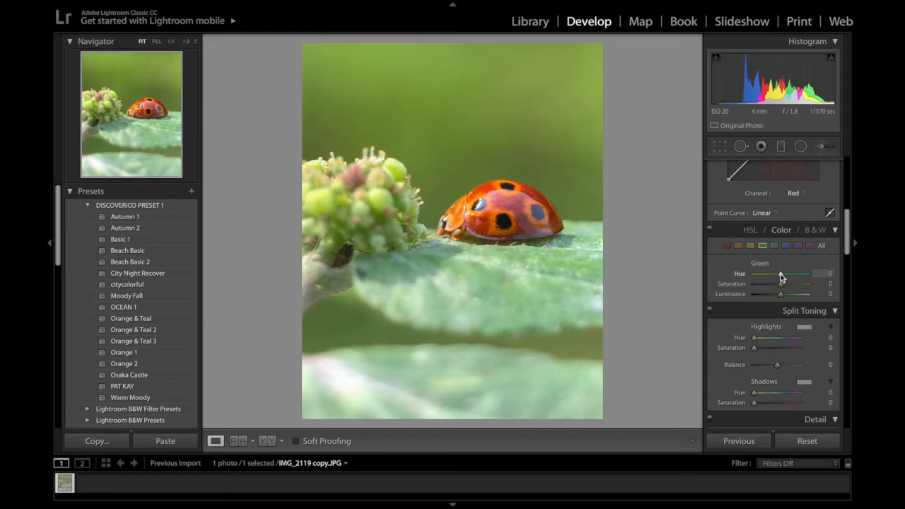
drag(781, 278, 778, 279)
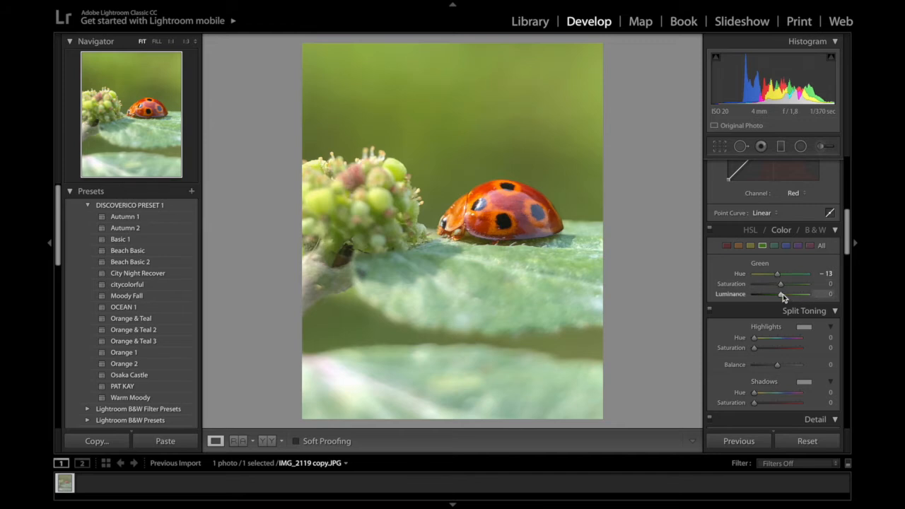
drag(781, 296, 780, 295)
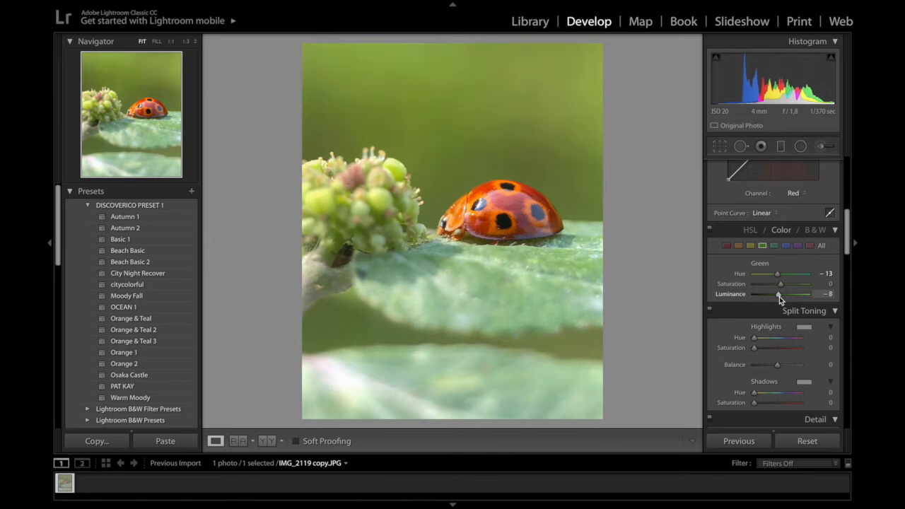
drag(779, 297, 778, 297)
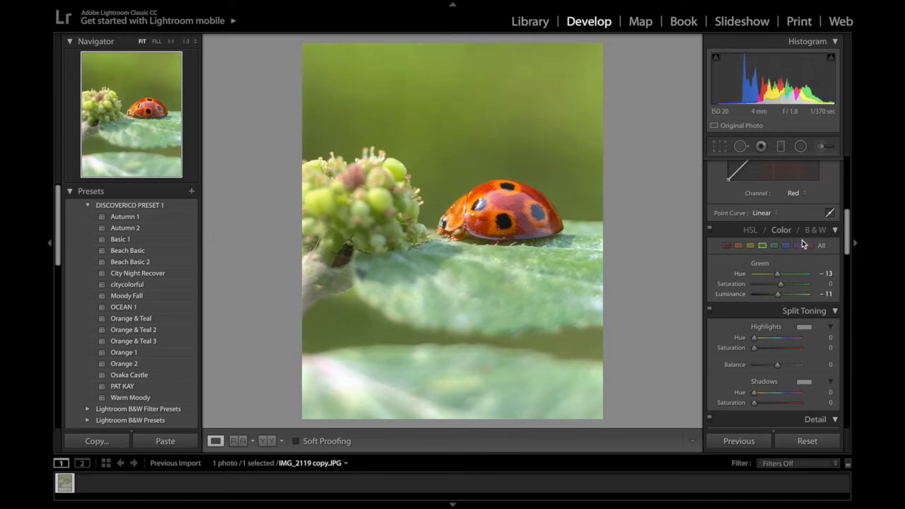
Step: Warm the photo's white balance by setting Temp to +3
scroll(802, 240, up, 5)
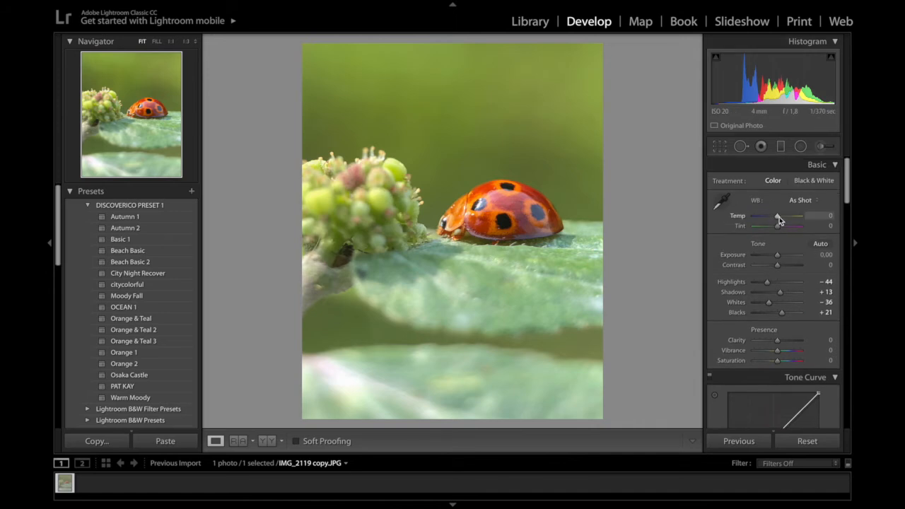
drag(779, 216, 780, 217)
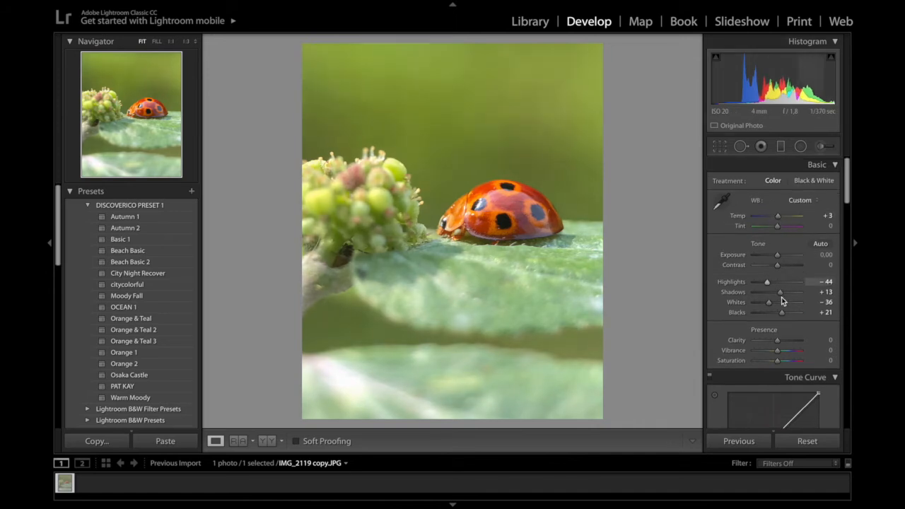
Step: Raise the luminance of the orange color range slightly to brighten the ladybug
scroll(781, 297, down, 3)
scroll(780, 290, down, 10)
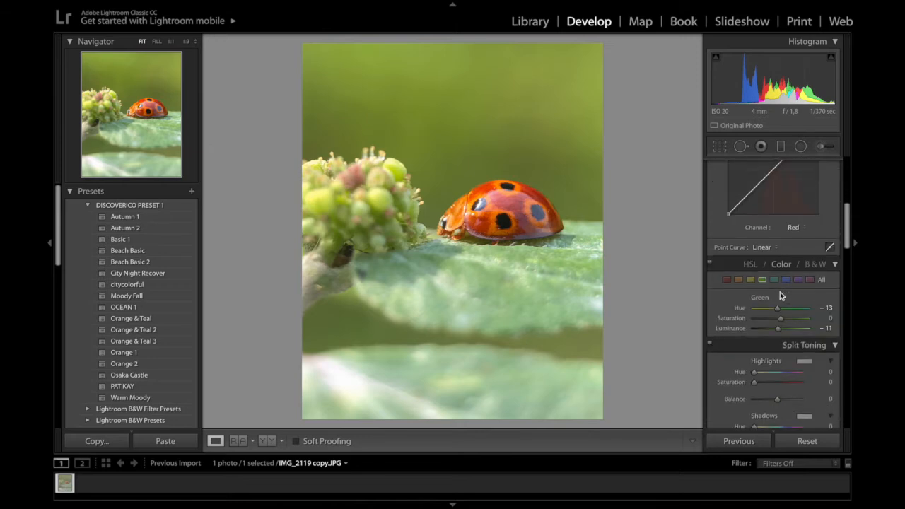
scroll(781, 295, up, 1)
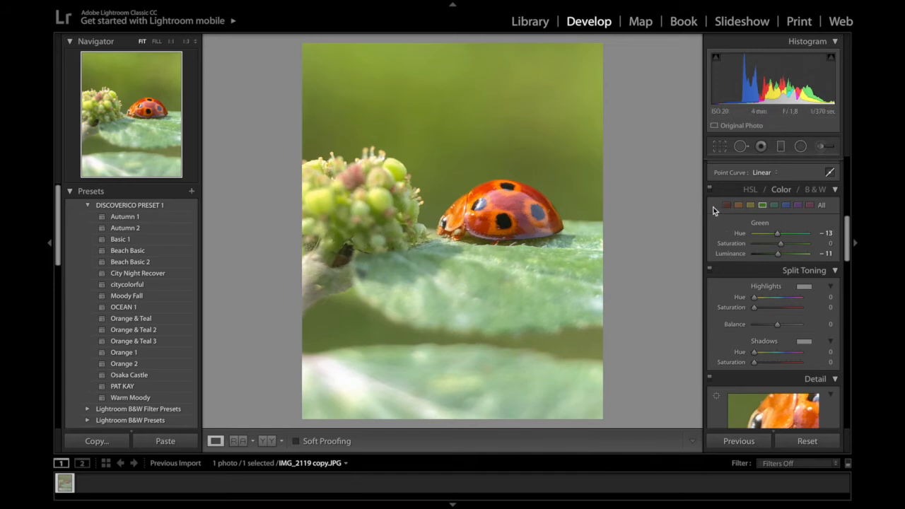
click(740, 205)
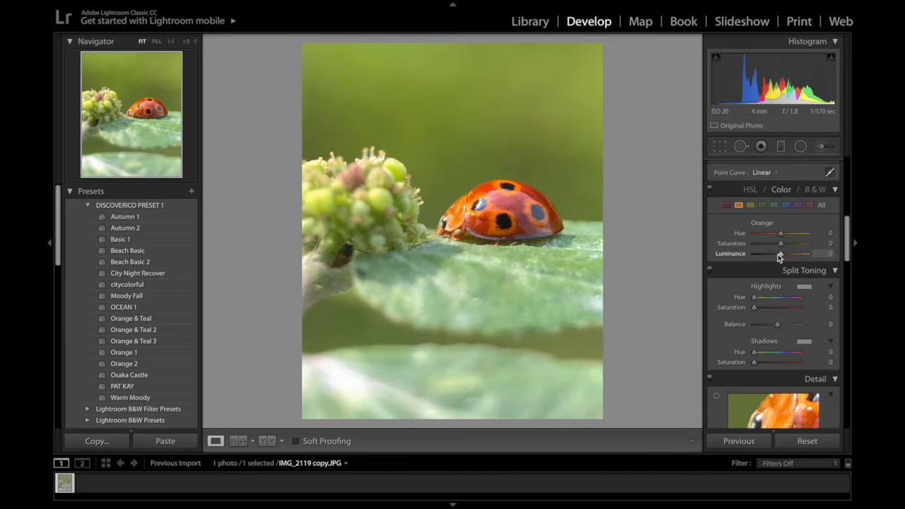
drag(781, 254, 783, 256)
Step: Add a Highlight Priority post-crop vignette with Amount -15, Midpoint 55 and Roundness -8
scroll(737, 234, down, 3)
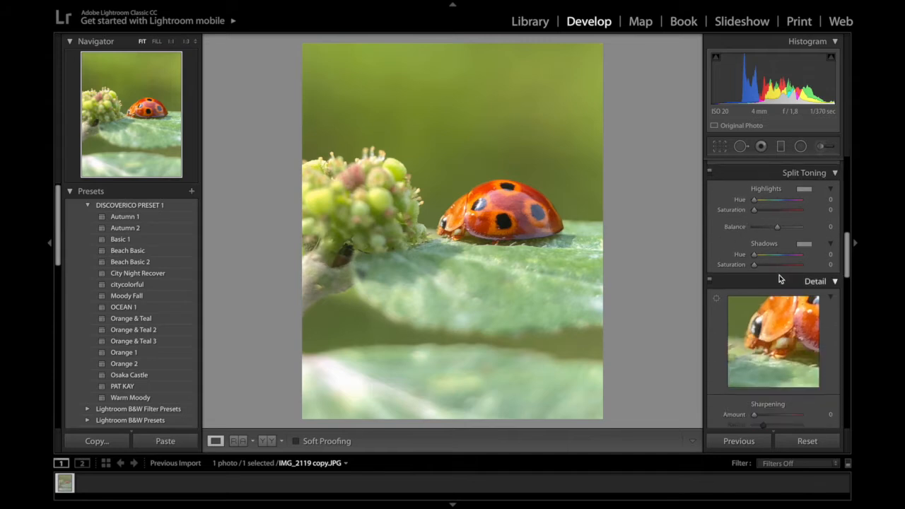
scroll(778, 276, down, 3)
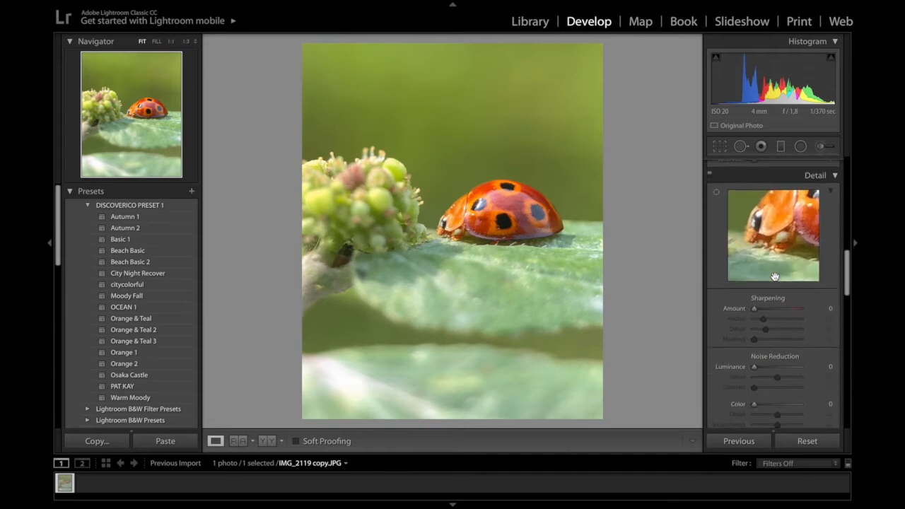
scroll(775, 276, down, 6)
scroll(775, 285, down, 5)
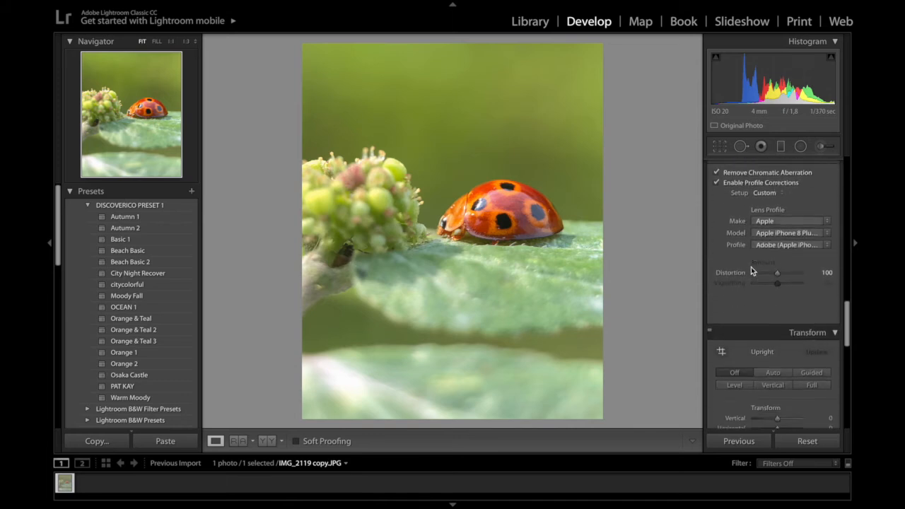
scroll(770, 266, down, 1)
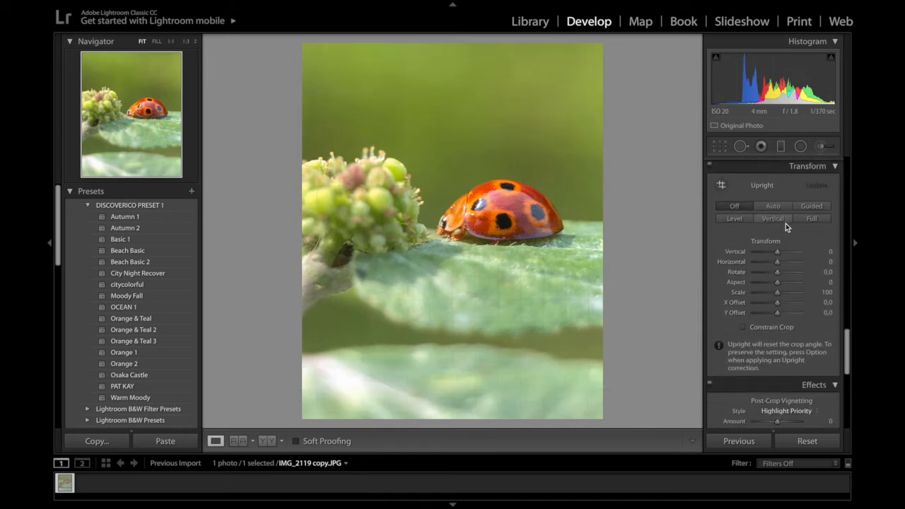
scroll(787, 230, up, 1)
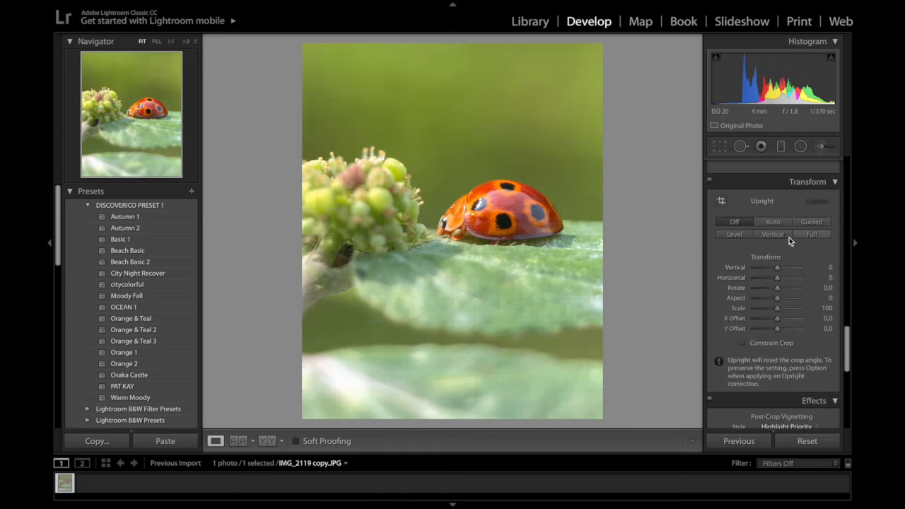
scroll(783, 238, down, 3)
scroll(783, 242, down, 1)
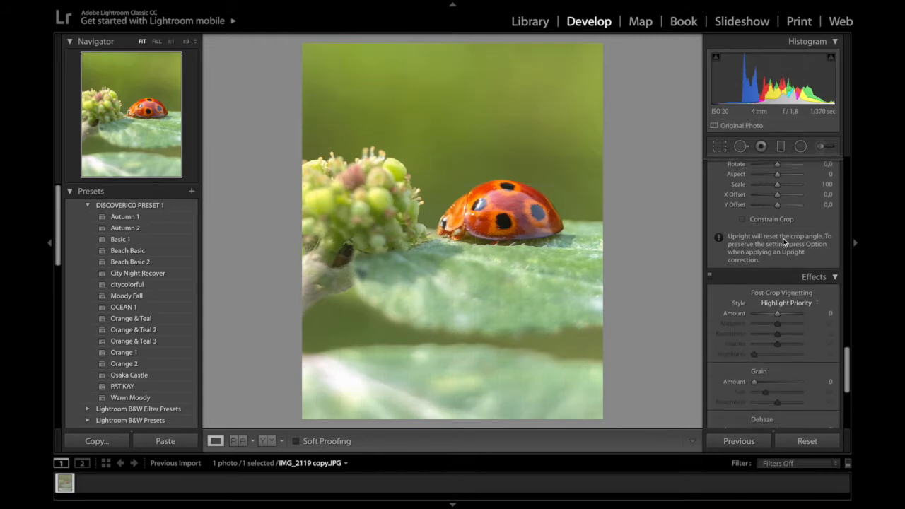
scroll(782, 243, down, 2)
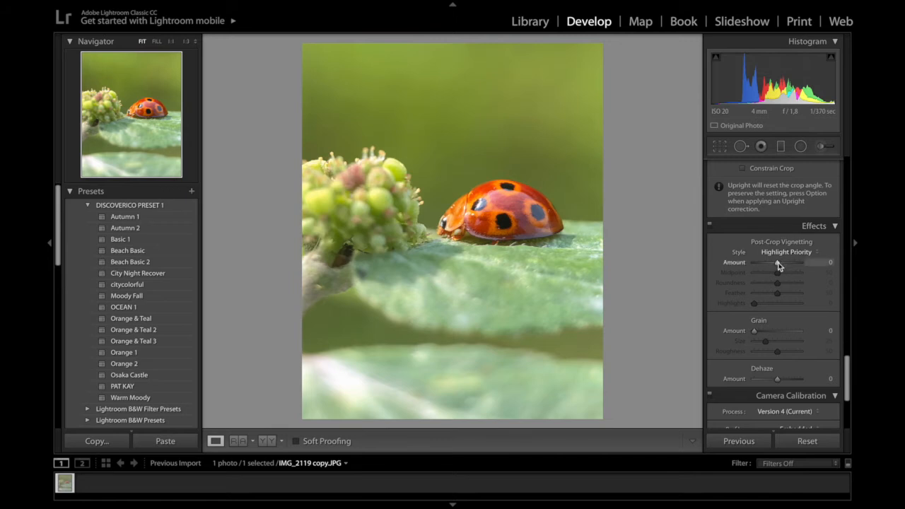
drag(778, 263, 775, 264)
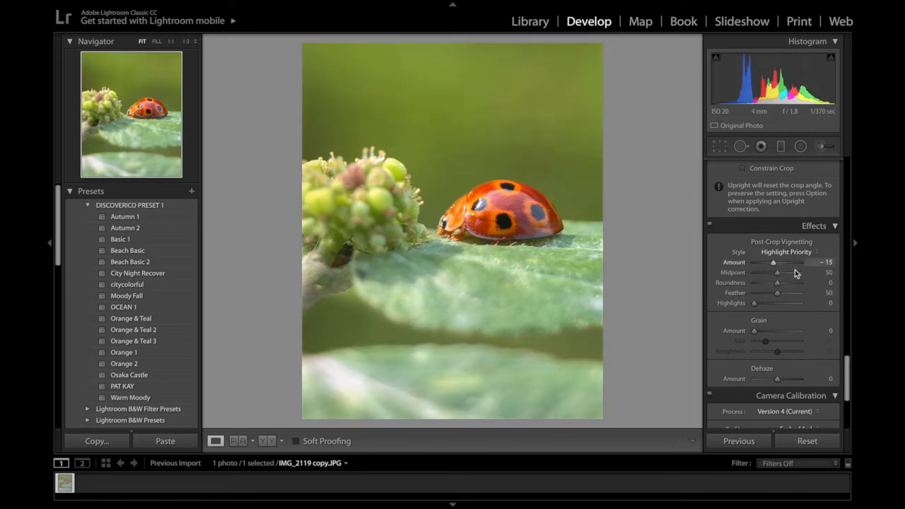
drag(777, 272, 779, 273)
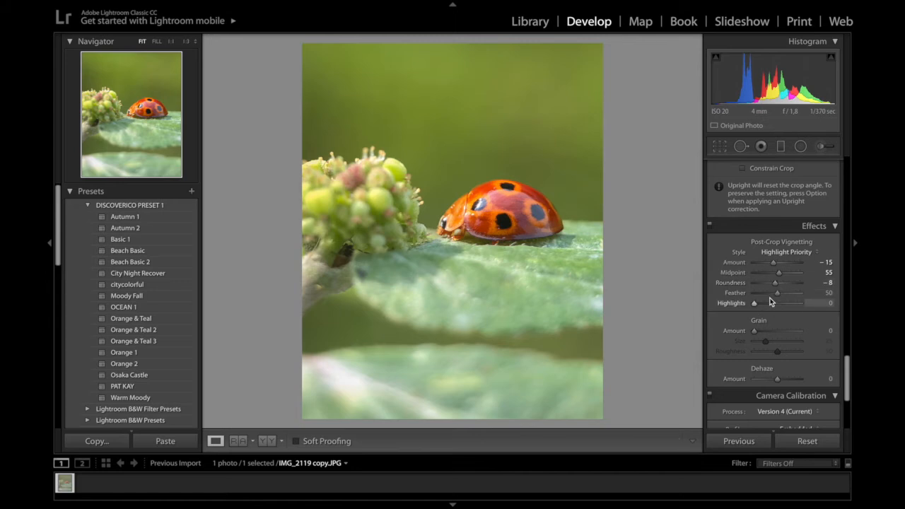
Step: Compare the photo side by side before and after the edits, and return to the single view
scroll(769, 291, down, 5)
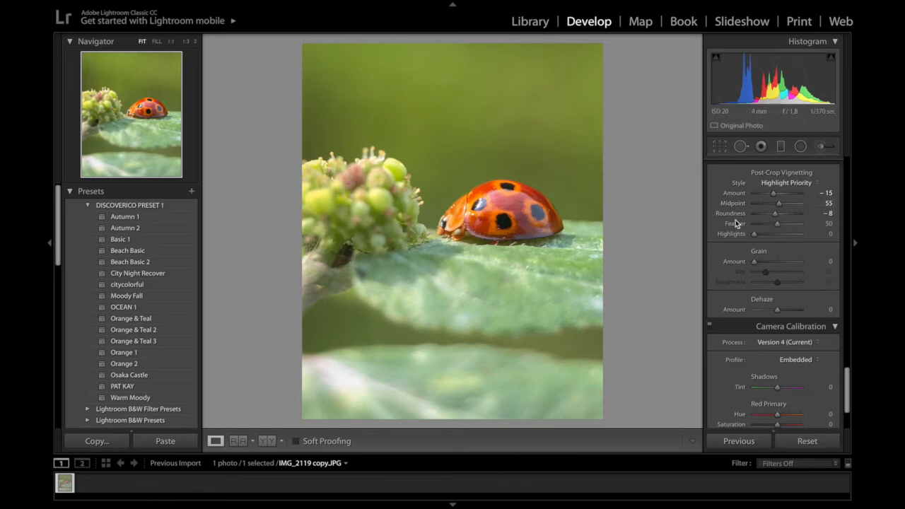
key(y)
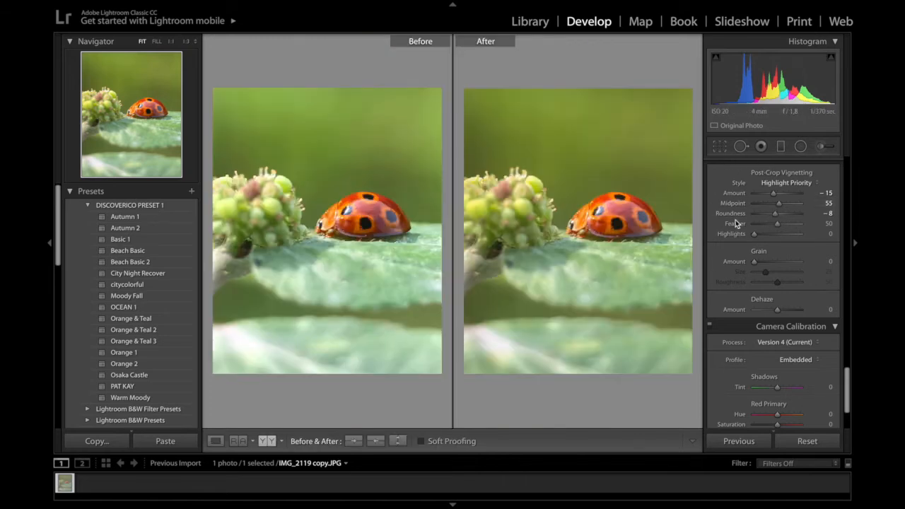
key(y)
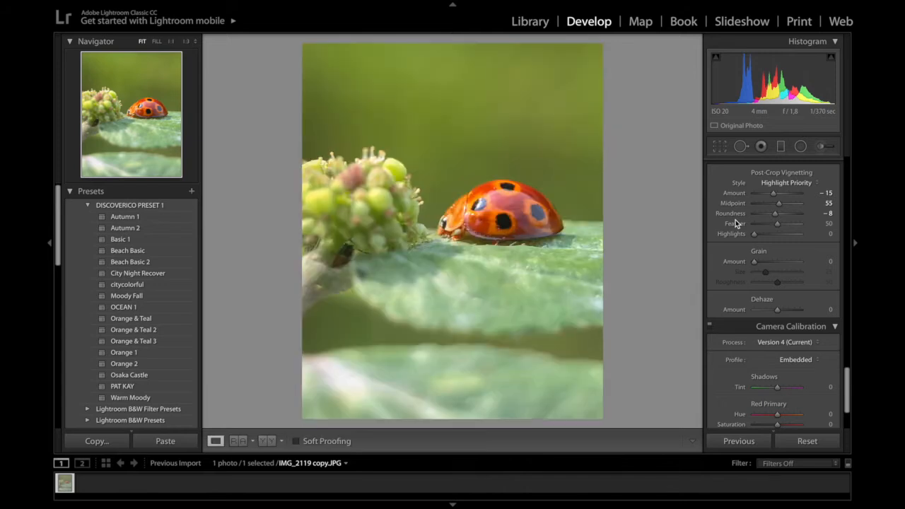
Step: Draw a large circular radial filter with Feather 35 and center it on the flower bud cluster beside the ladybug
scroll(768, 242, up, 2)
scroll(768, 242, up, 15)
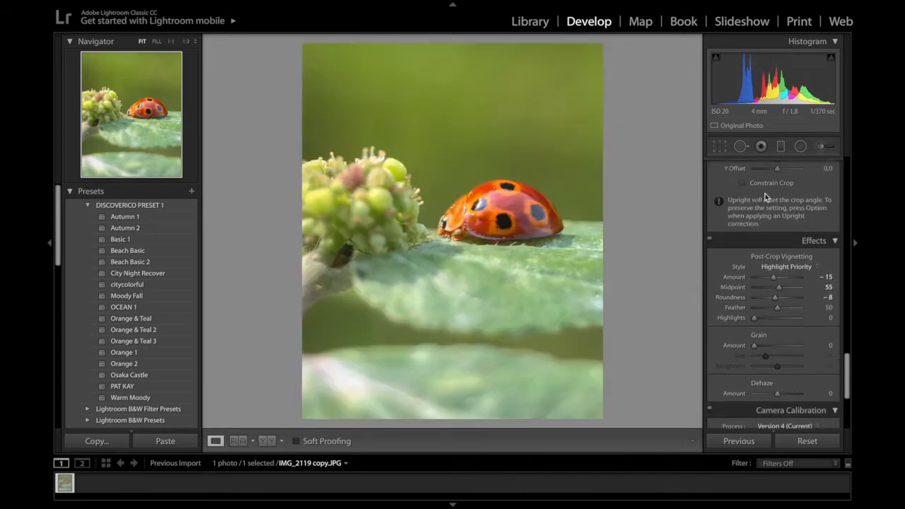
scroll(781, 191, up, 10)
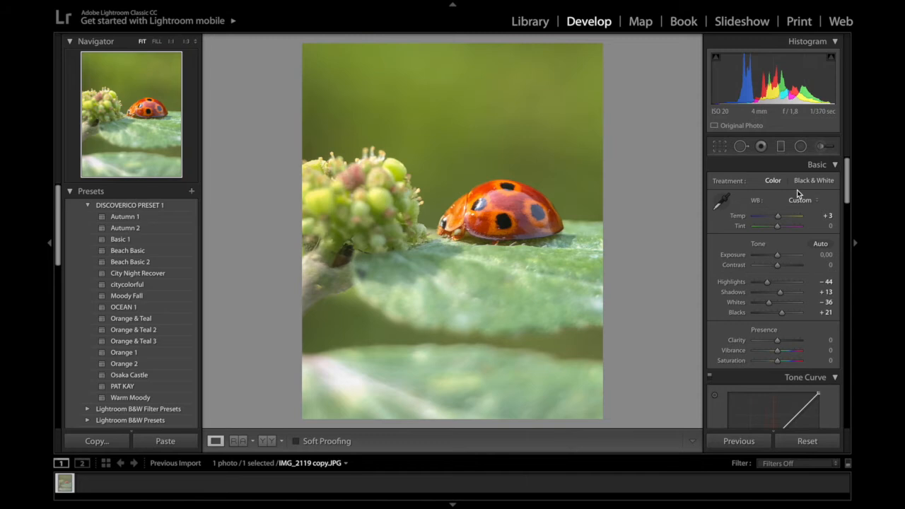
click(802, 150)
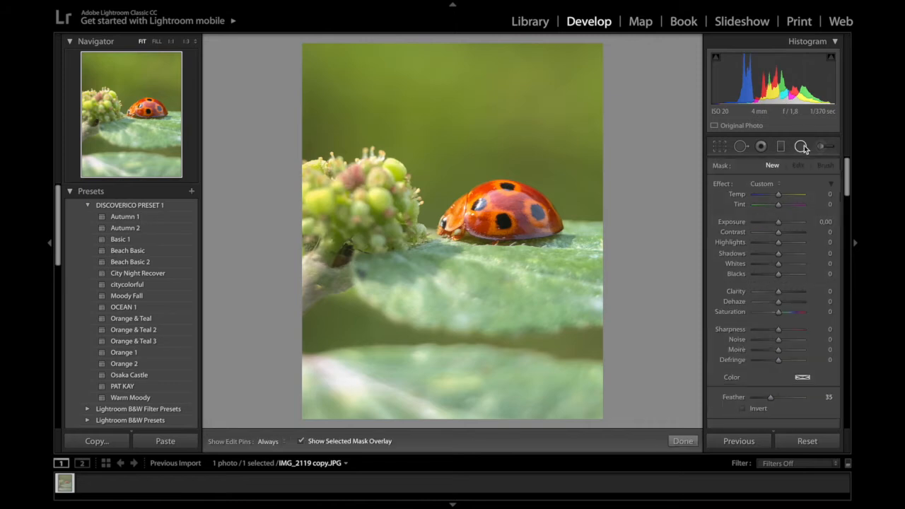
scroll(780, 276, down, 5)
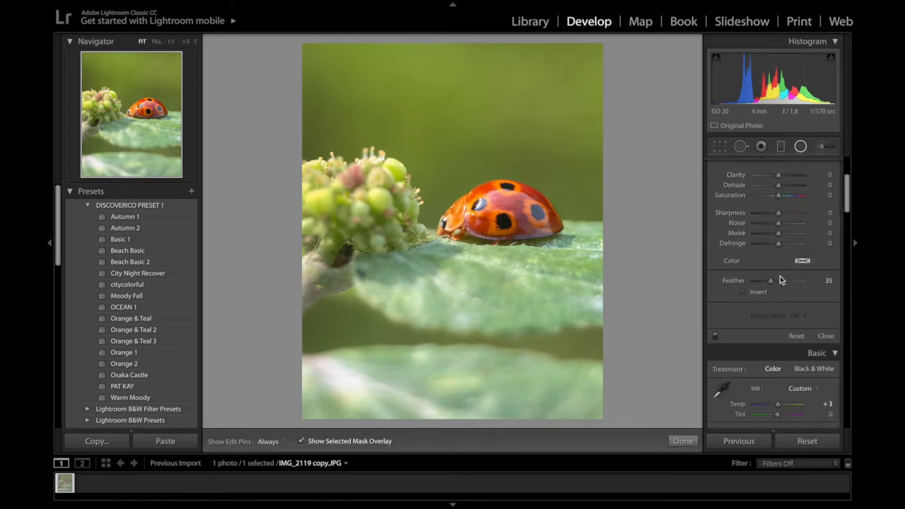
scroll(762, 254, up, 1)
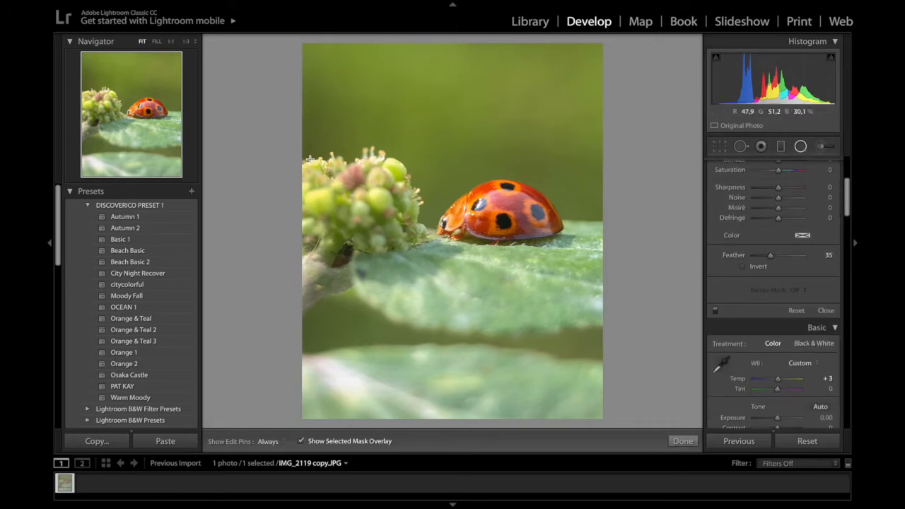
drag(311, 152, 386, 222)
drag(404, 241, 427, 257)
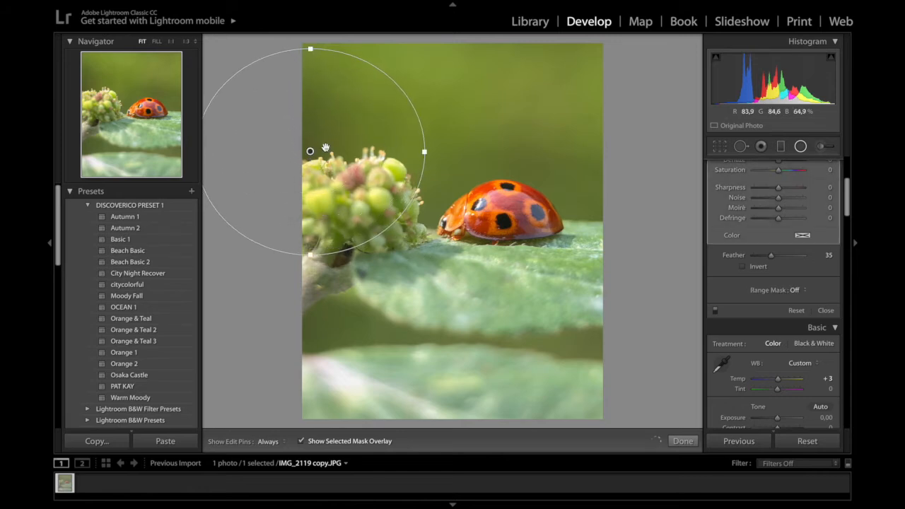
drag(316, 151, 345, 177)
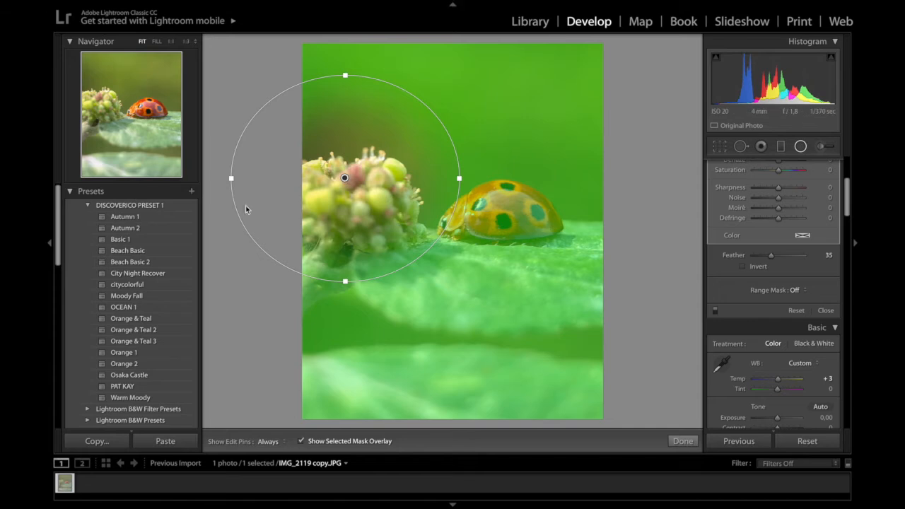
Step: Invert the radial filter so it affects the inside of the circle, checking coverage with the mask overlay, and nudge it slightly upward
scroll(762, 290, up, 5)
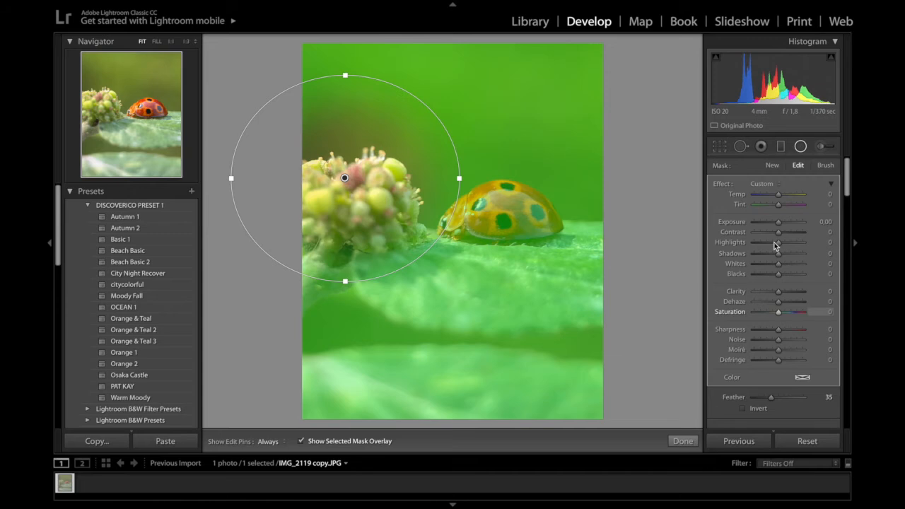
key(o)
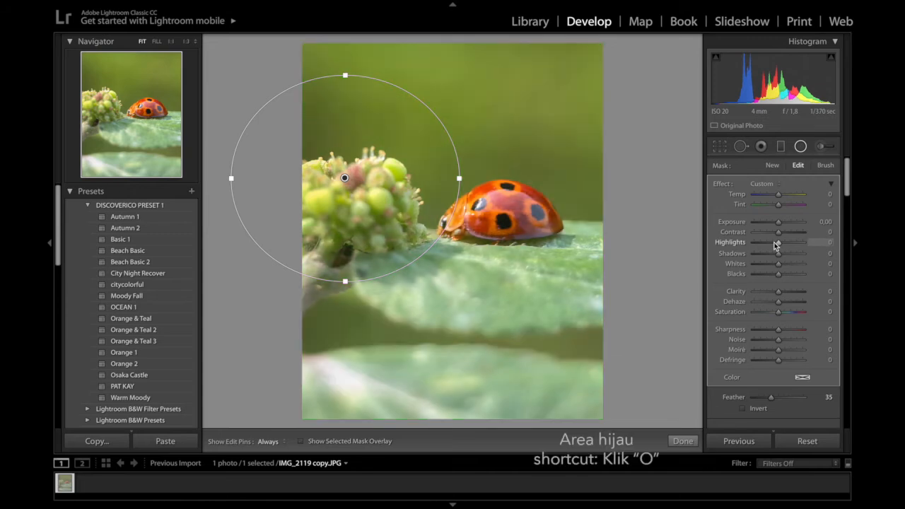
scroll(762, 258, down, 3)
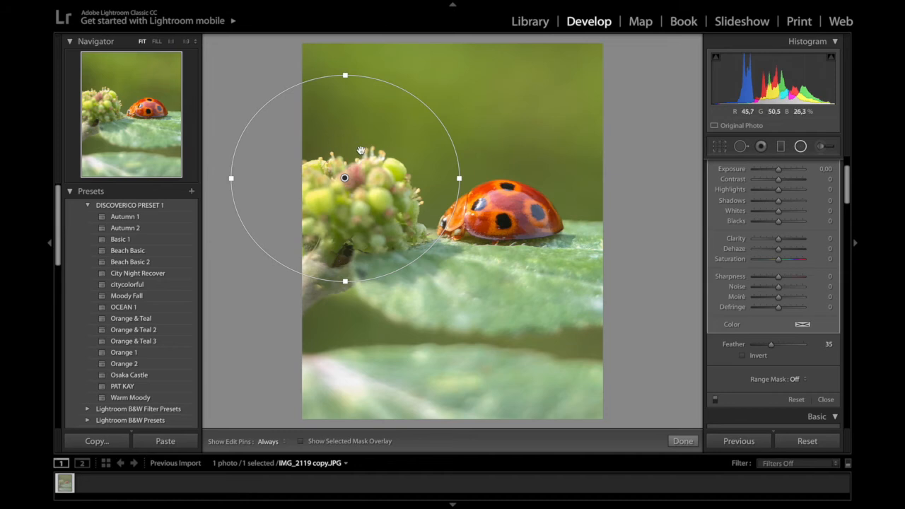
key(o)
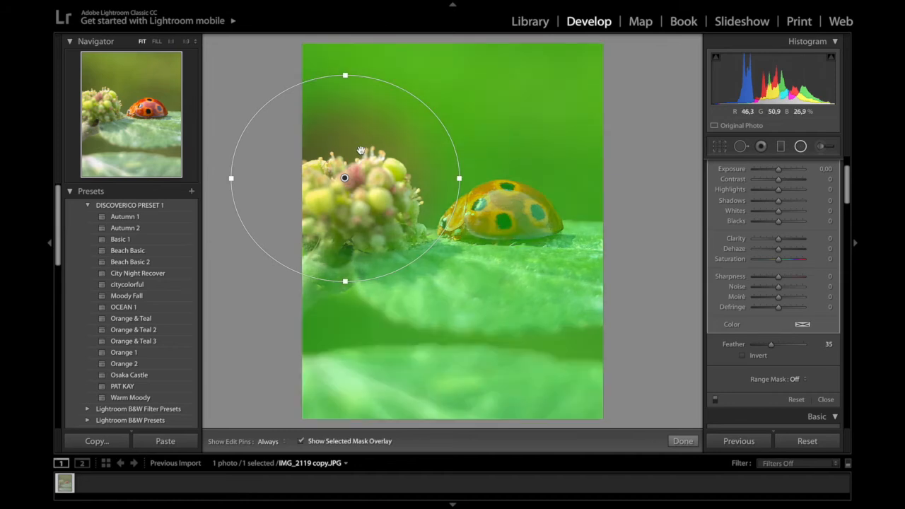
click(742, 357)
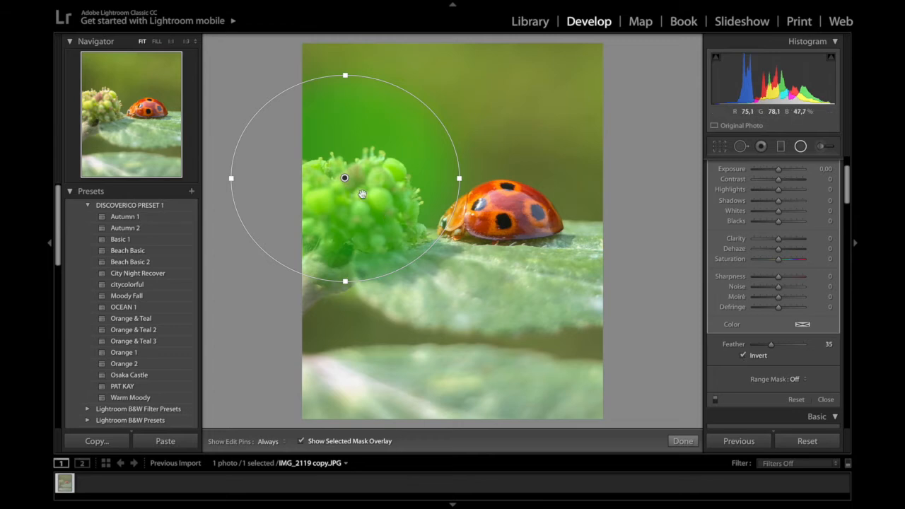
drag(345, 179, 344, 173)
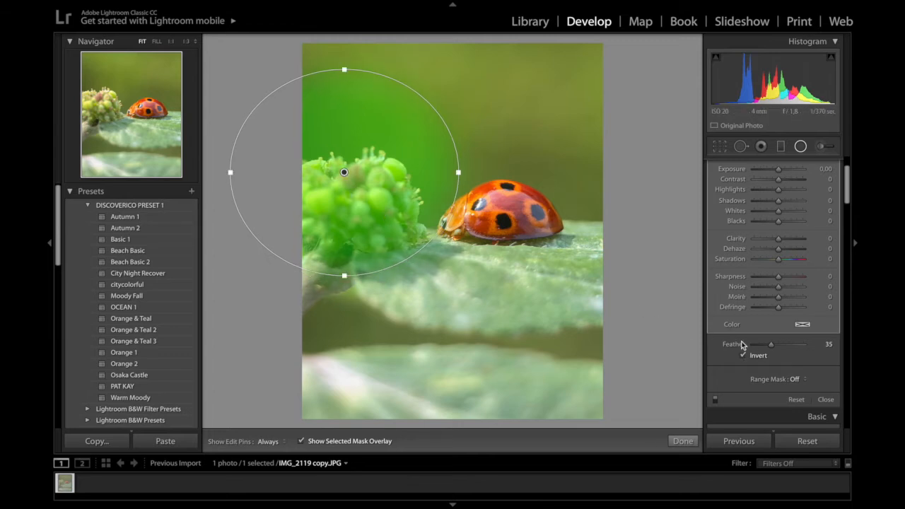
key(o)
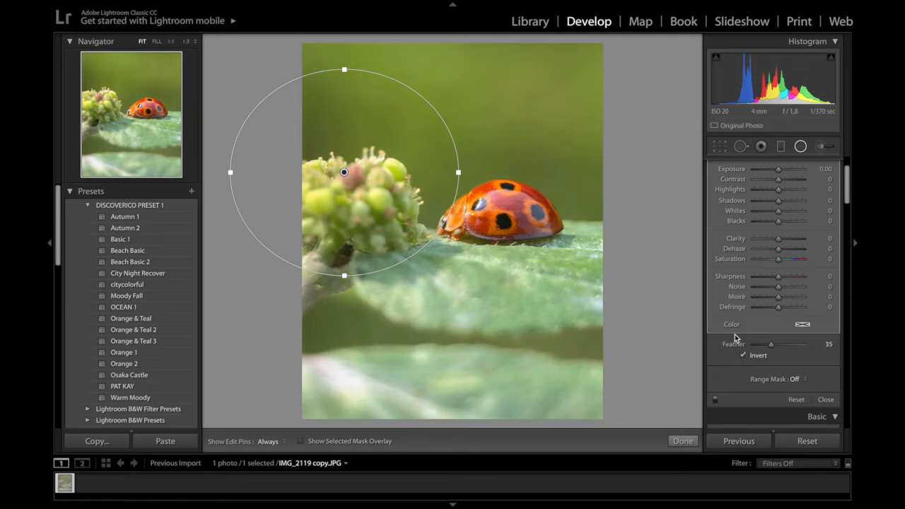
Step: Enlarge and slightly rotate the radial filter, placing its center just above the flower buds and its edge across the ladybug
drag(343, 66, 344, 41)
drag(343, 173, 335, 154)
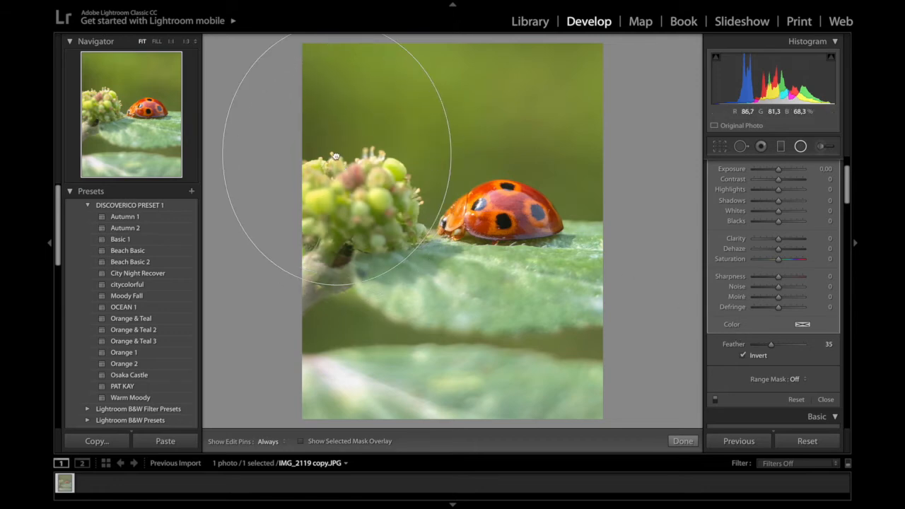
drag(455, 157, 507, 178)
drag(336, 154, 351, 151)
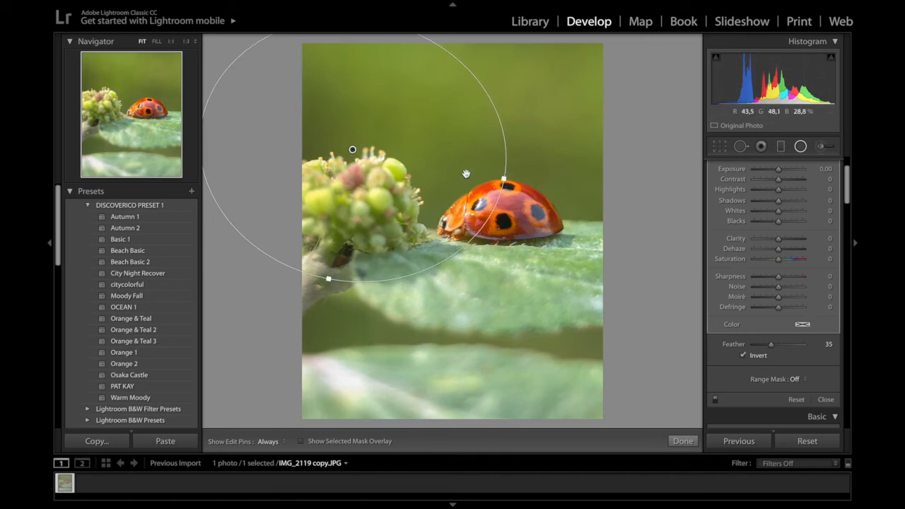
drag(354, 150, 343, 146)
mouse_move(369, 261)
mouse_down()
mouse_move(391, 263)
mouse_move(377, 266)
mouse_up()
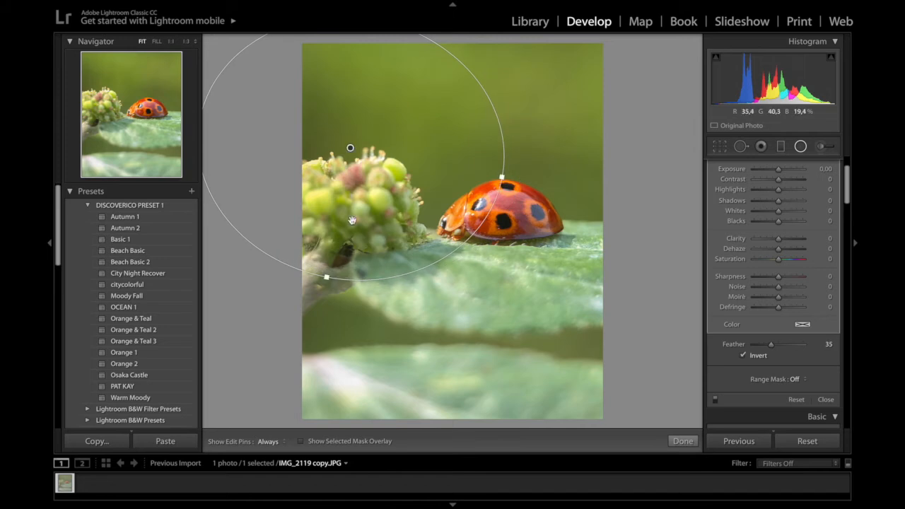
drag(350, 148, 345, 145)
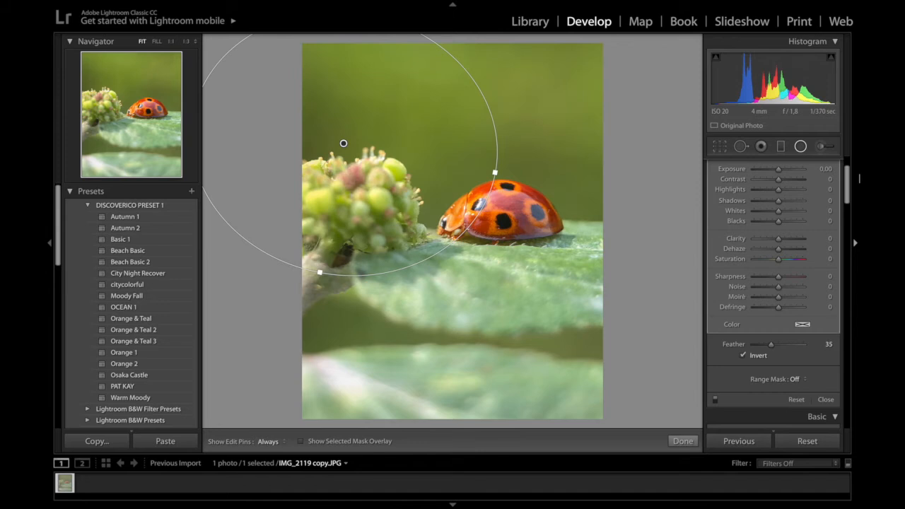
Step: Set the radial filter's Exposure to 0,60, Temp to 23 and Tint to 19
scroll(778, 187, up, 1)
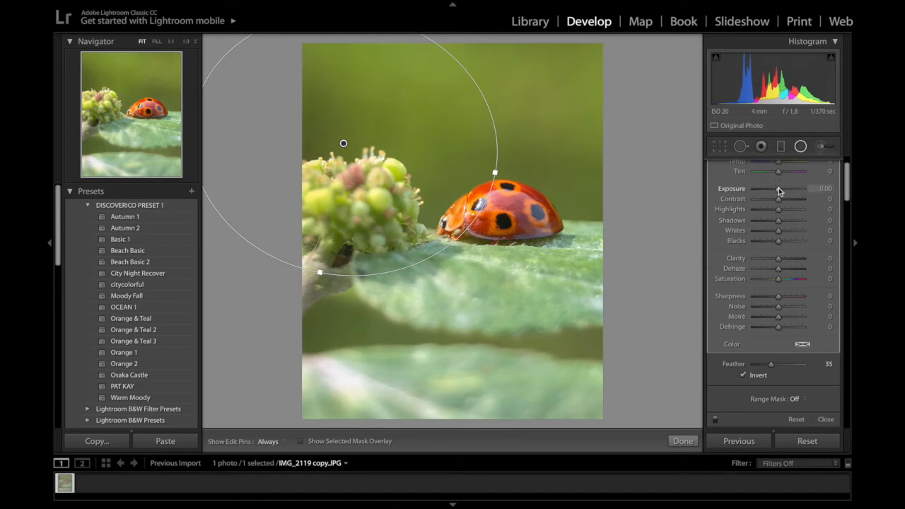
click(822, 188)
text(0,6)
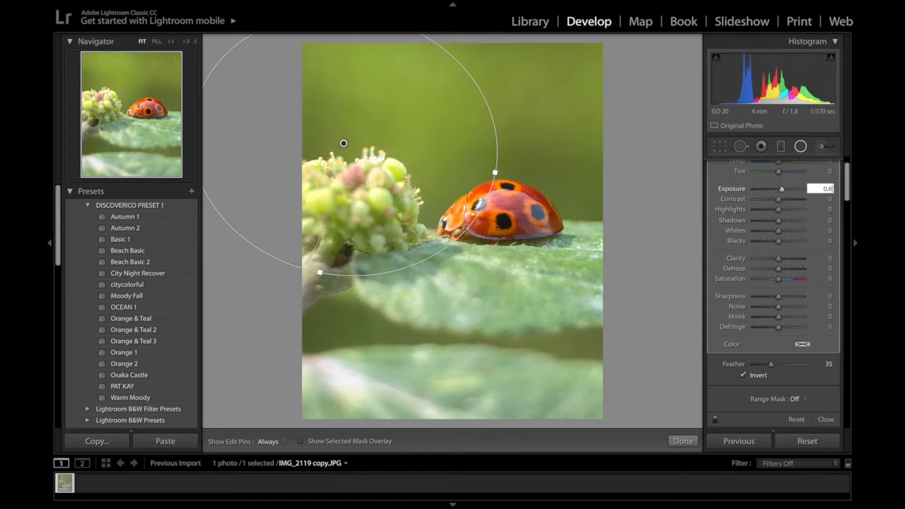
scroll(821, 196, up, 2)
click(822, 192)
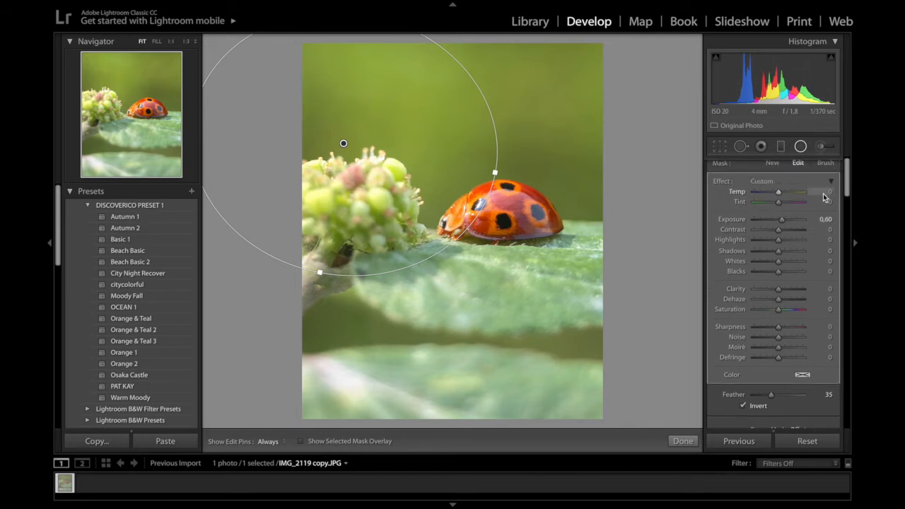
text(23)
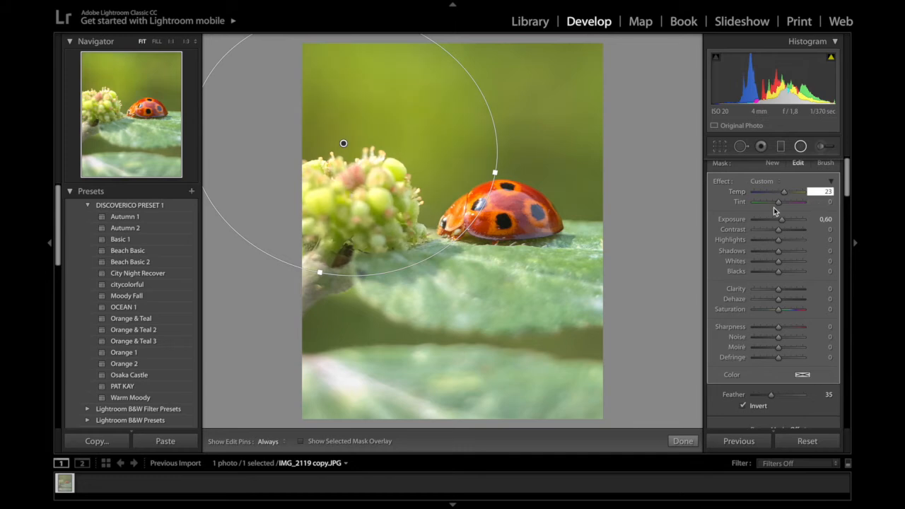
click(819, 202)
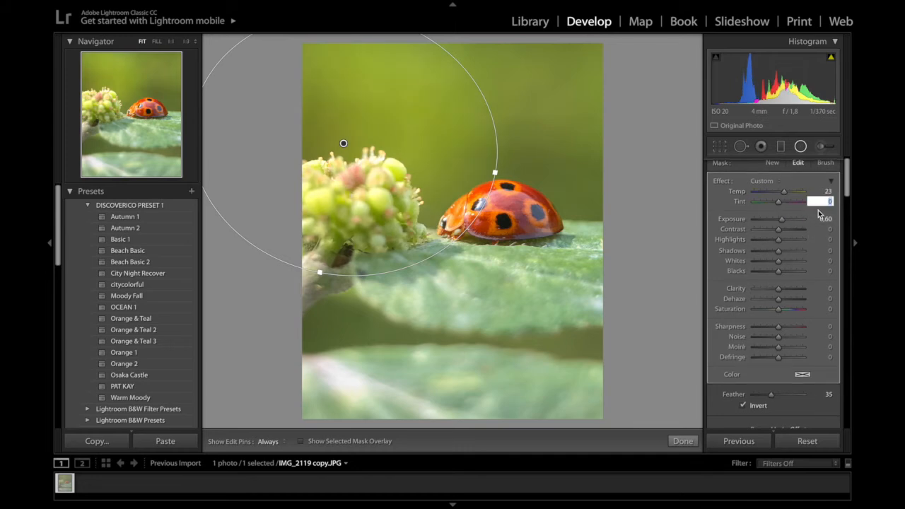
text(19)
Step: Set the radial filter's Highlights to -16 and Dehaze to -11, and shift the circle slightly upward with a small rotation
scroll(825, 246, down, 1)
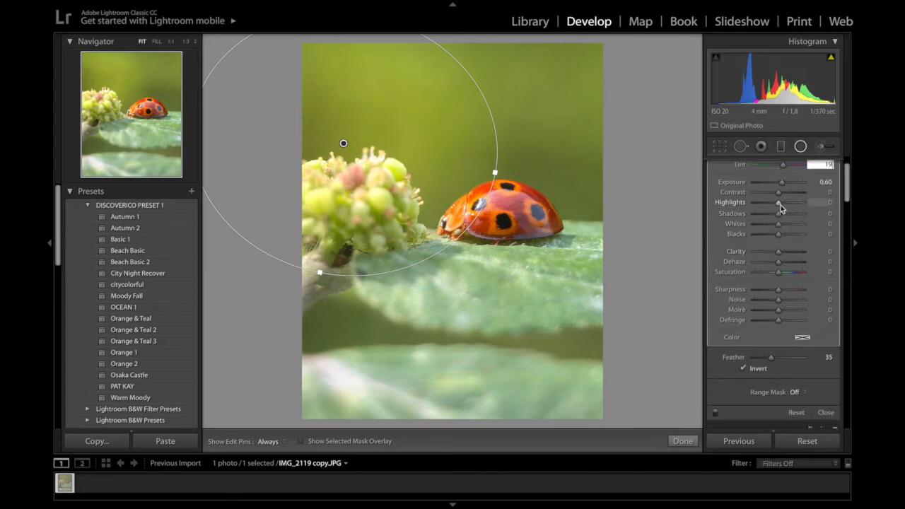
drag(779, 203, 777, 204)
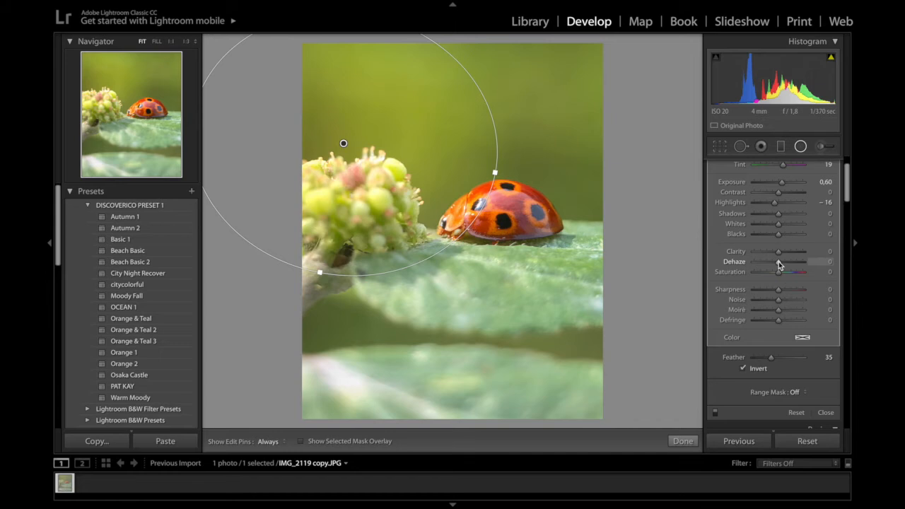
drag(779, 262, 778, 262)
drag(777, 262, 776, 263)
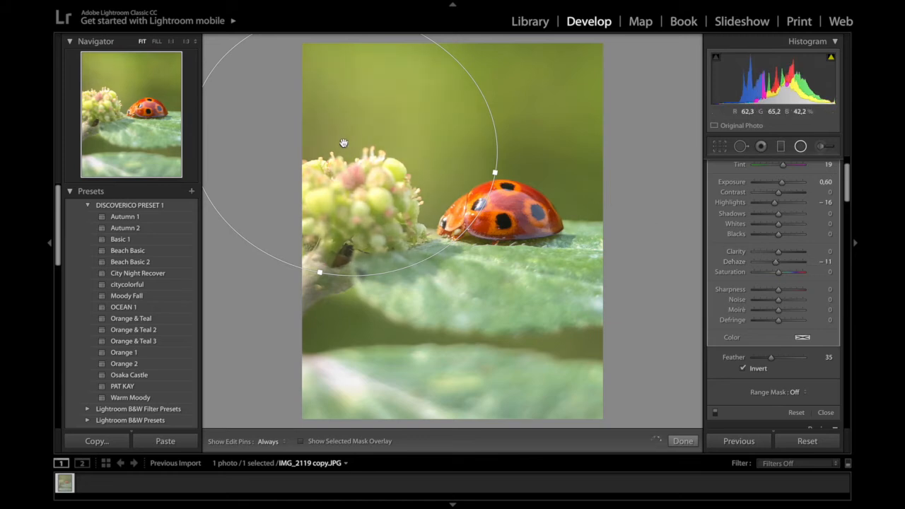
mouse_move(344, 143)
mouse_down()
mouse_move(346, 130)
mouse_move(330, 115)
mouse_move(344, 132)
mouse_up()
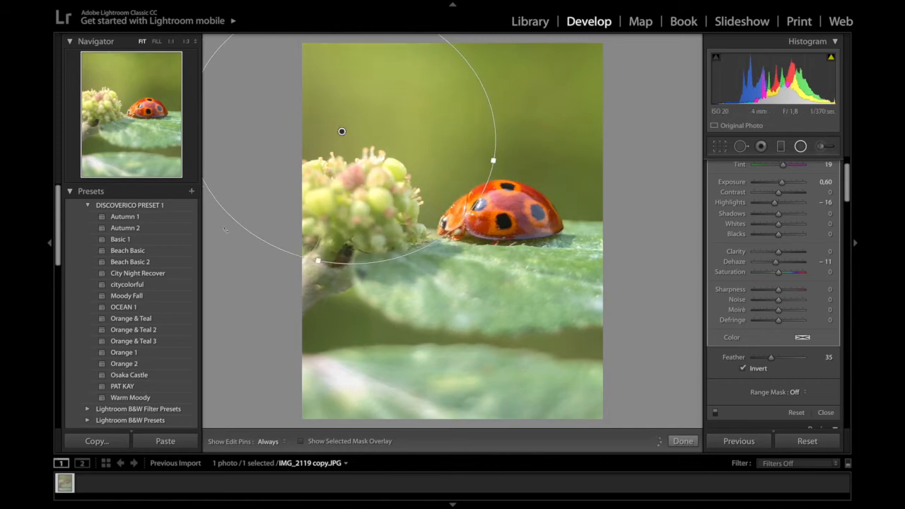
drag(230, 238, 239, 247)
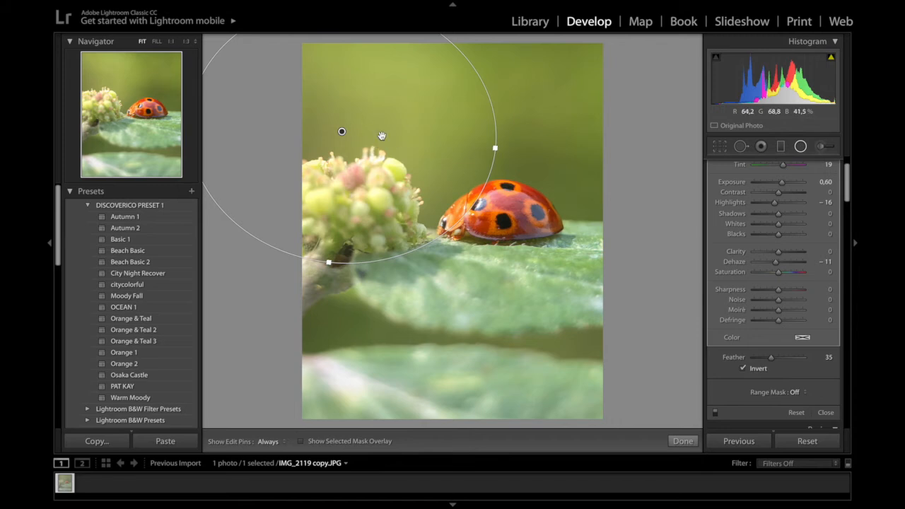
Step: Duplicate the radial filter and shrink the copy until its edge clears the ladybug, with its center just below the original's
right_click(343, 133)
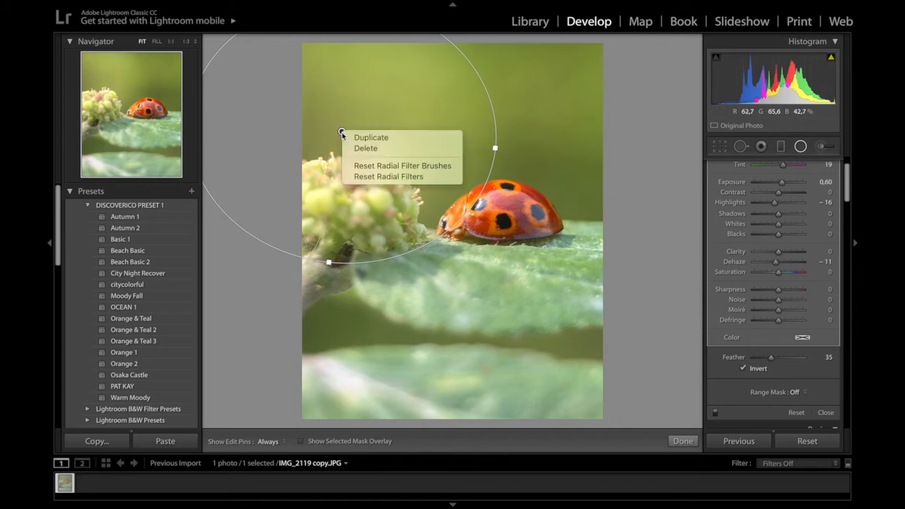
click(381, 143)
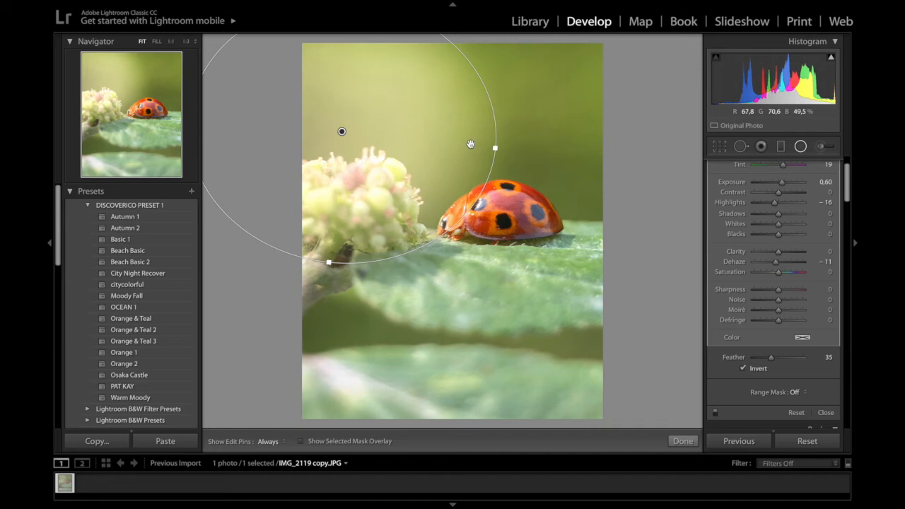
scroll(741, 205, up, 3)
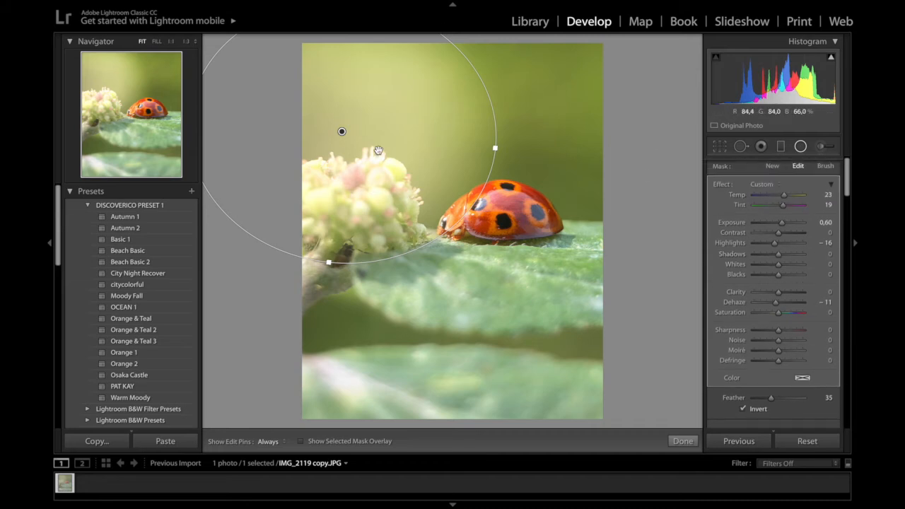
key(alt)
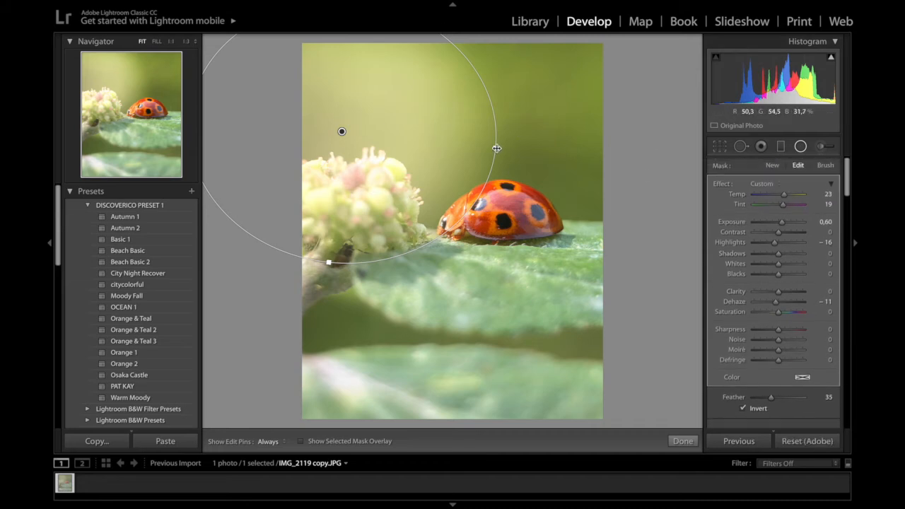
drag(495, 148, 461, 141)
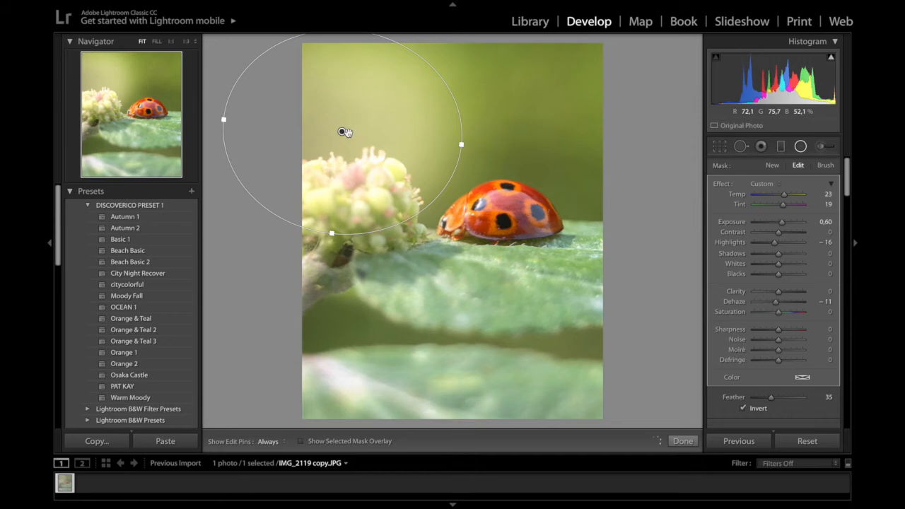
click(343, 135)
click(342, 136)
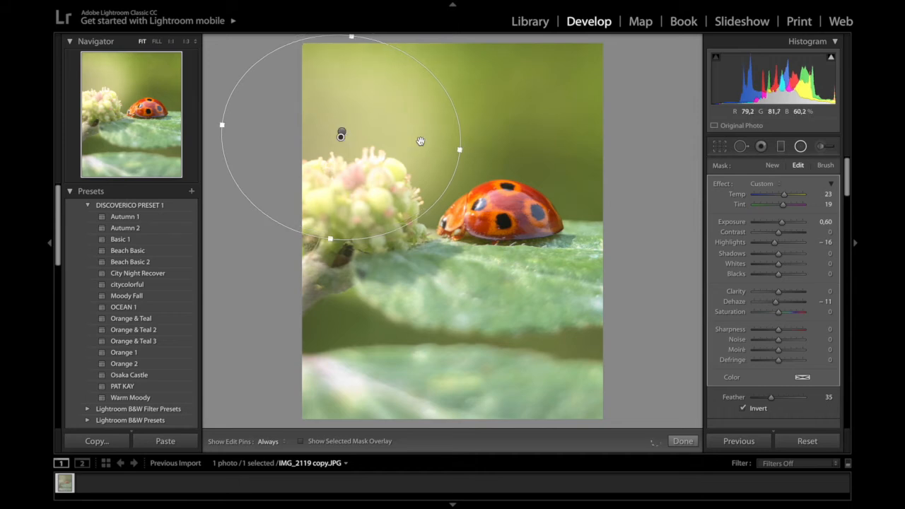
Step: Reset all effect values of the duplicated radial filter and turn off its inversion, checking the coverage with the mask overlay
scroll(749, 264, down, 3)
scroll(748, 261, up, 3)
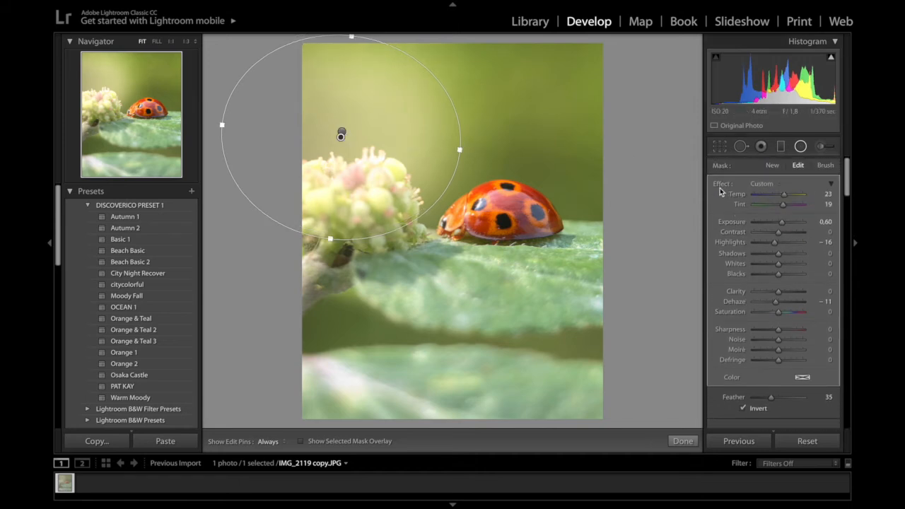
double_click(723, 185)
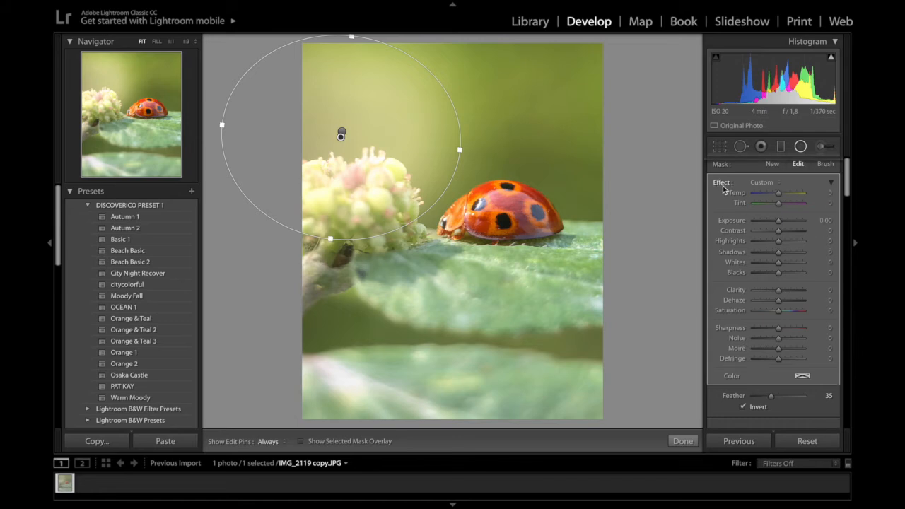
scroll(757, 242, down, 3)
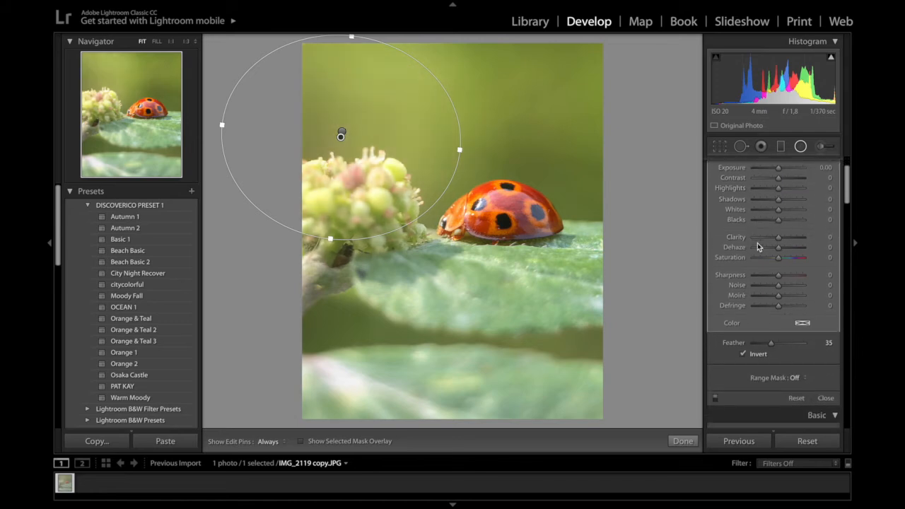
scroll(763, 261, down, 3)
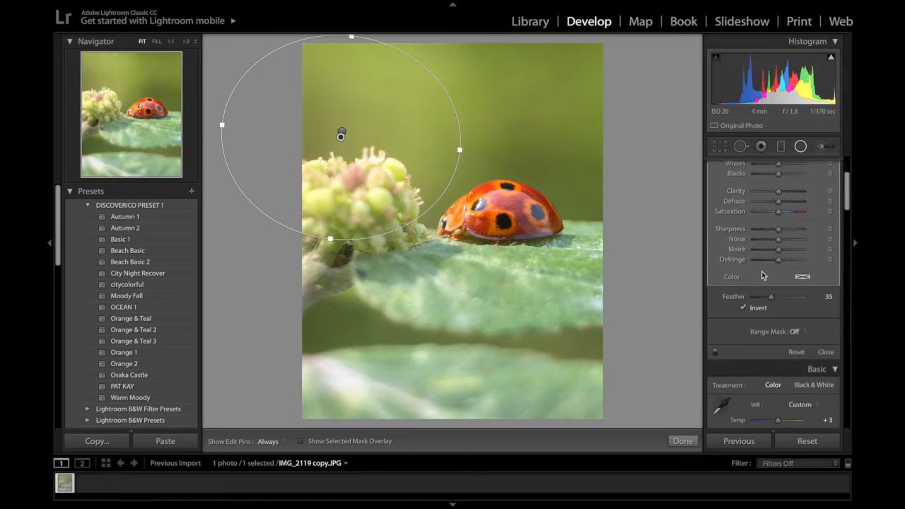
click(743, 309)
scroll(761, 309, down, 1)
key(o)
key(o)
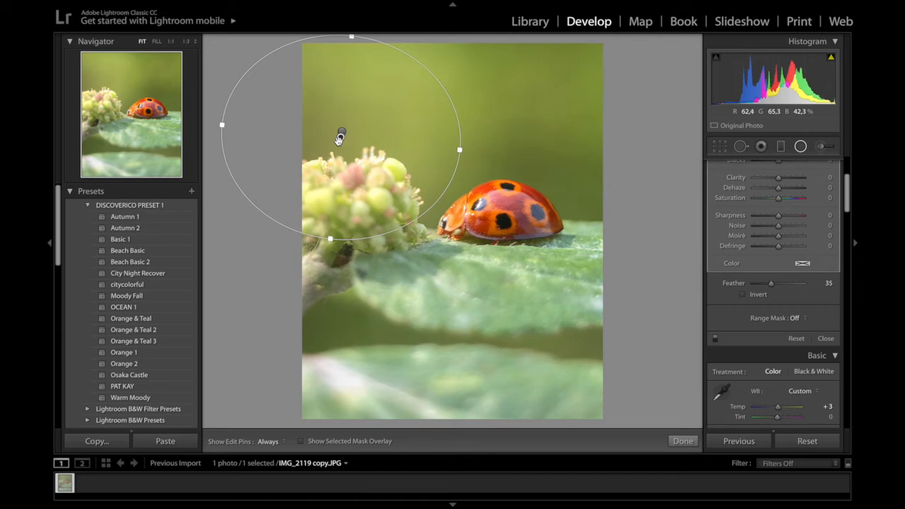
Step: Set the duplicated radial filter's Exposure to -0,13, Highlights to 11 and Shadows to -17 for the area outside the circle
scroll(832, 296, up, 3)
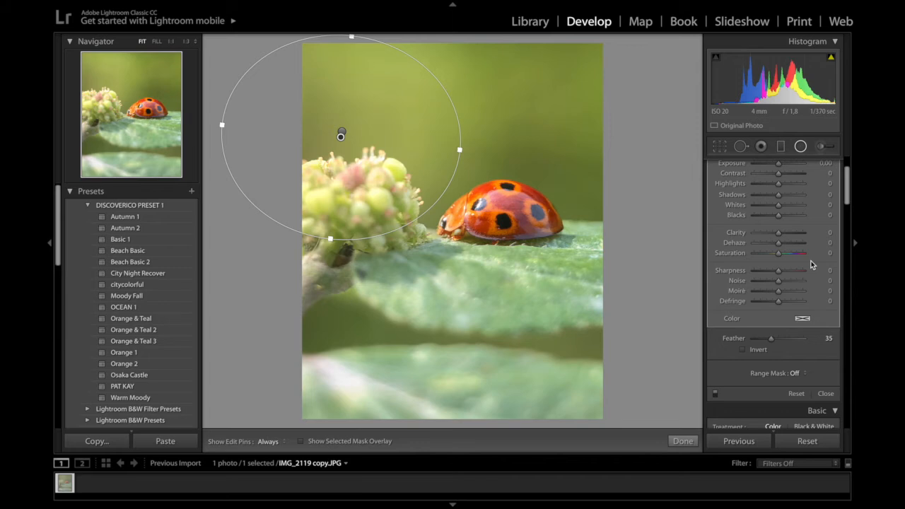
scroll(780, 219, up, 3)
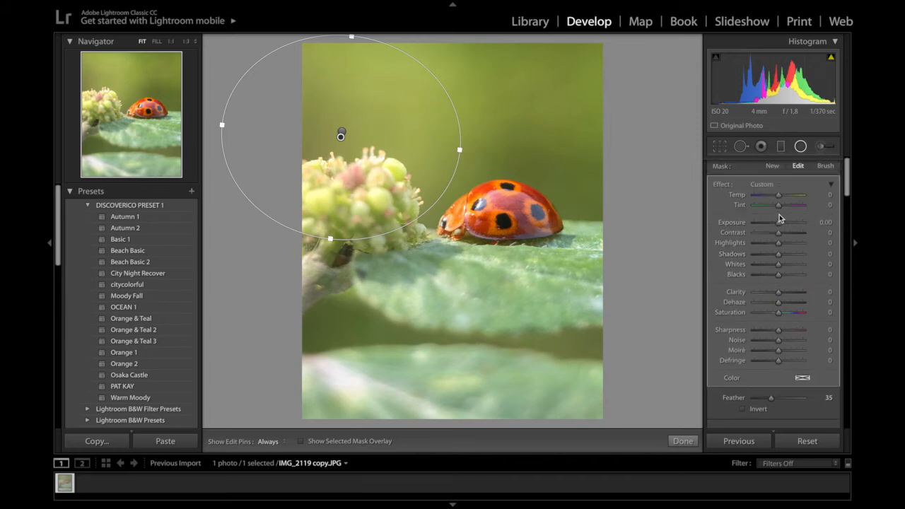
drag(780, 222, 780, 222)
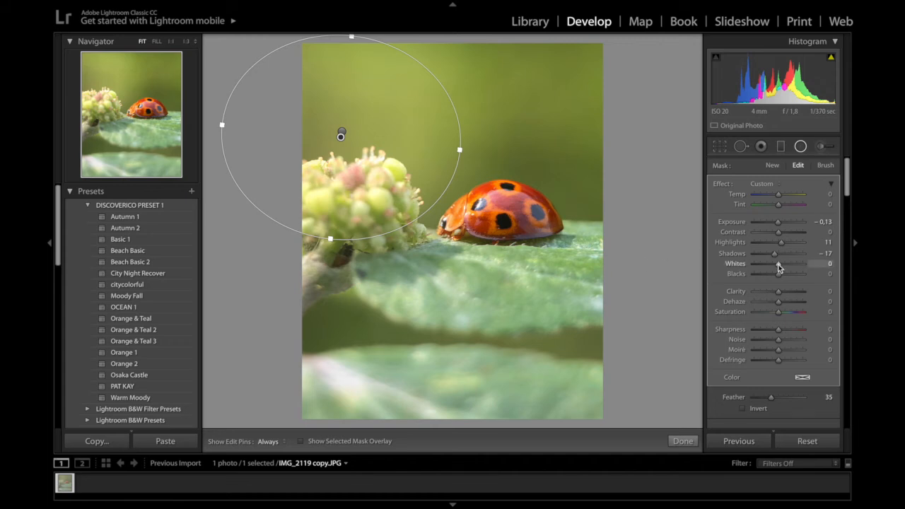
Step: Set the duplicated radial filter's Whites to -16, Blacks to -3, Shadows to -14 and Clarity to -23
drag(777, 268, 776, 268)
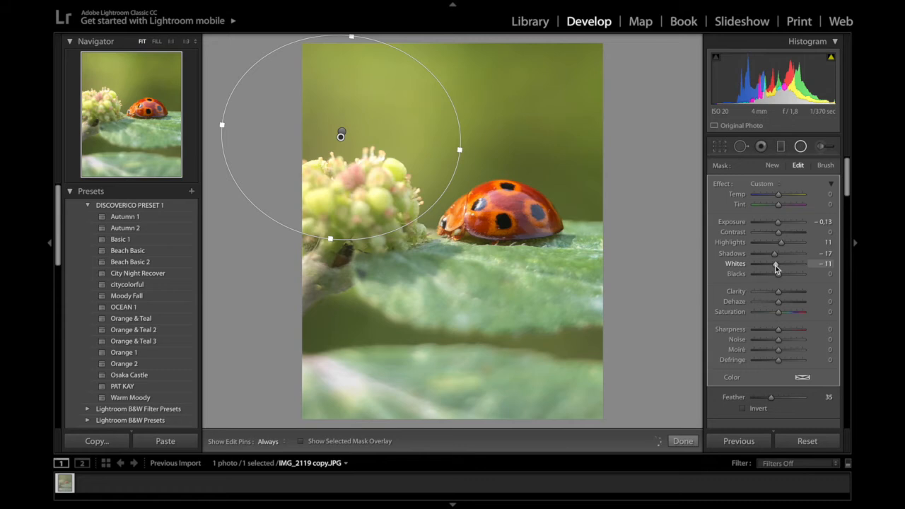
drag(774, 269, 776, 257)
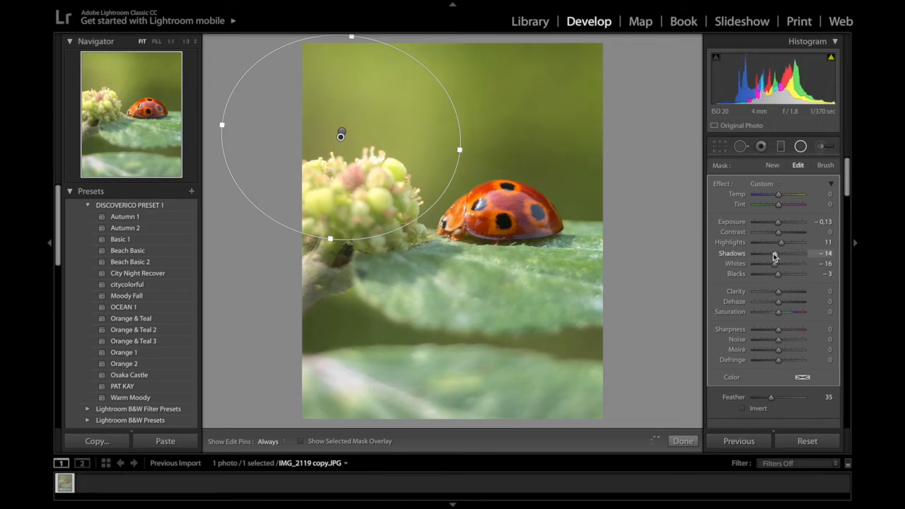
scroll(773, 267, down, 2)
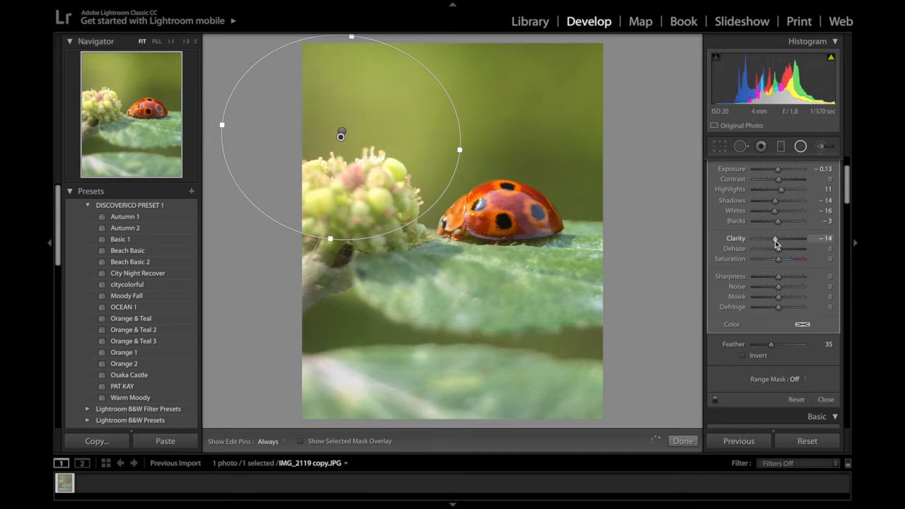
drag(774, 241, 772, 242)
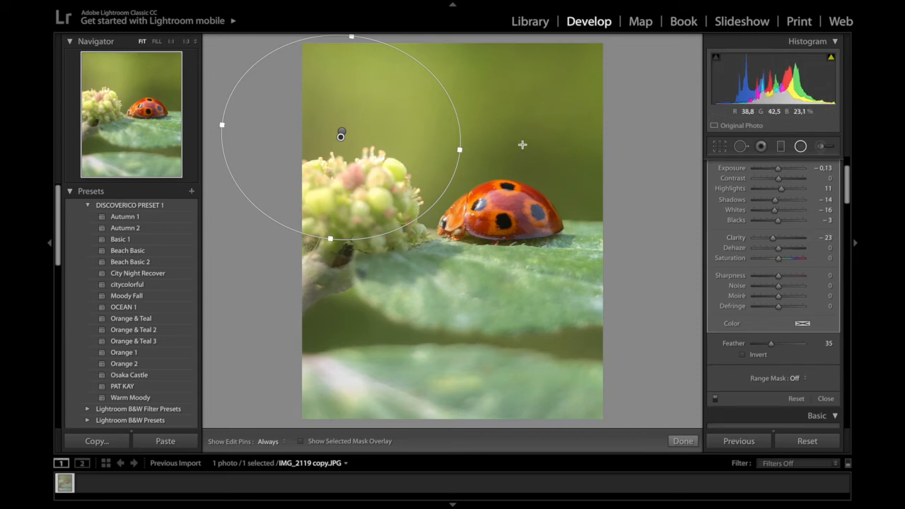
Step: Soften the edge of the duplicated radial filter by setting its Feather to 66
scroll(751, 225, down, 3)
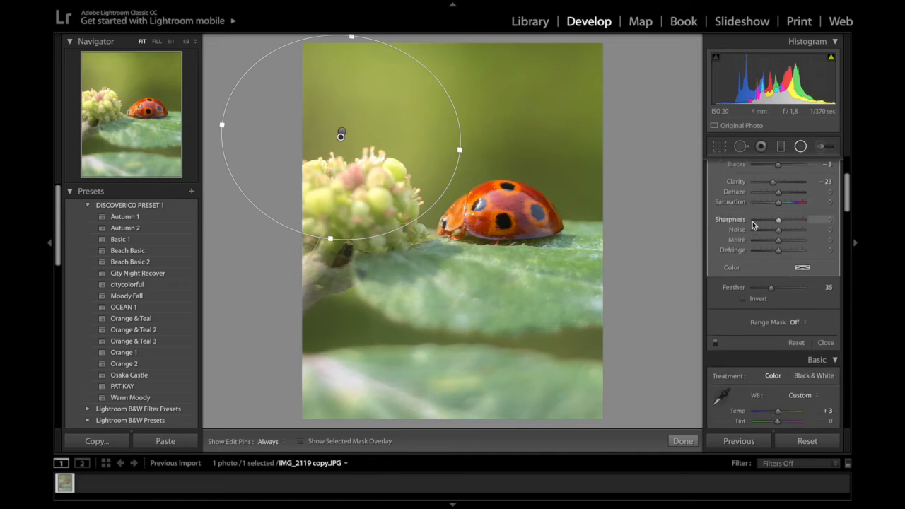
scroll(749, 223, up, 2)
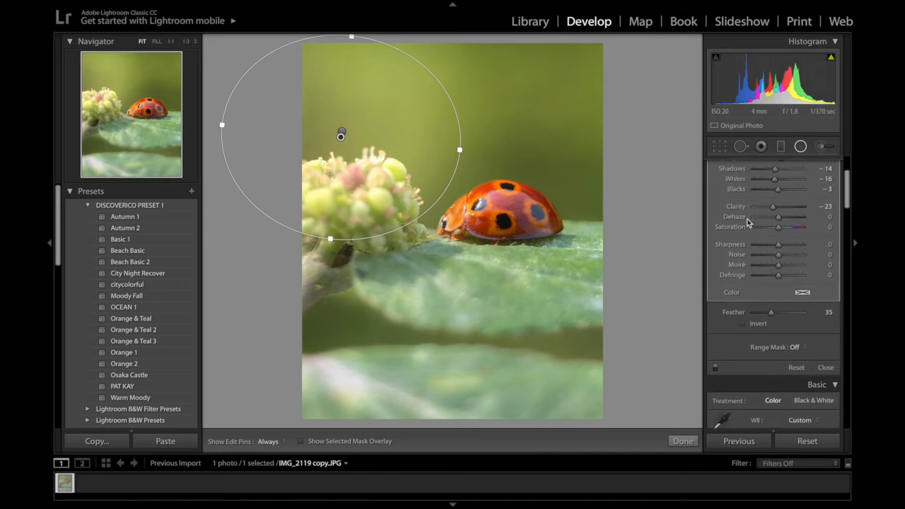
scroll(748, 224, up, 4)
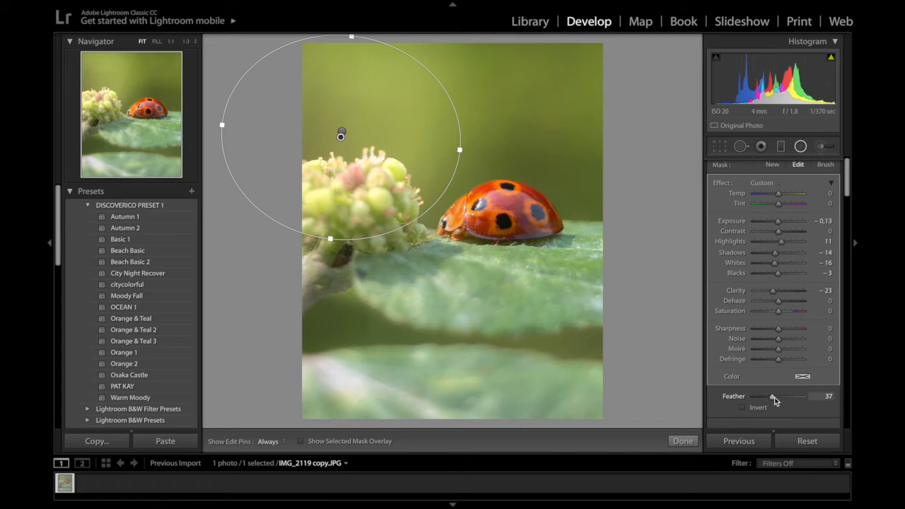
drag(783, 397, 788, 396)
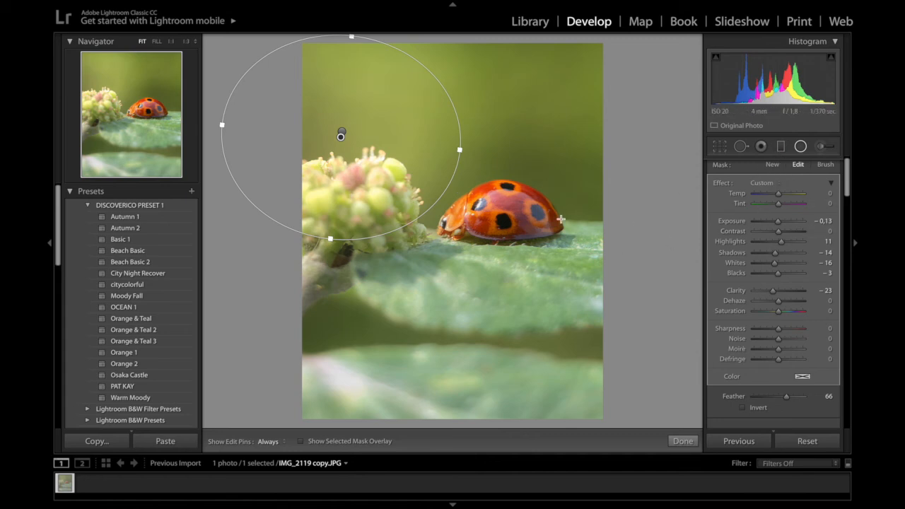
Step: Draw a new radial filter around the ladybug, widen the ellipse to enclose its body, and tilt it slightly to match
drag(488, 201, 550, 253)
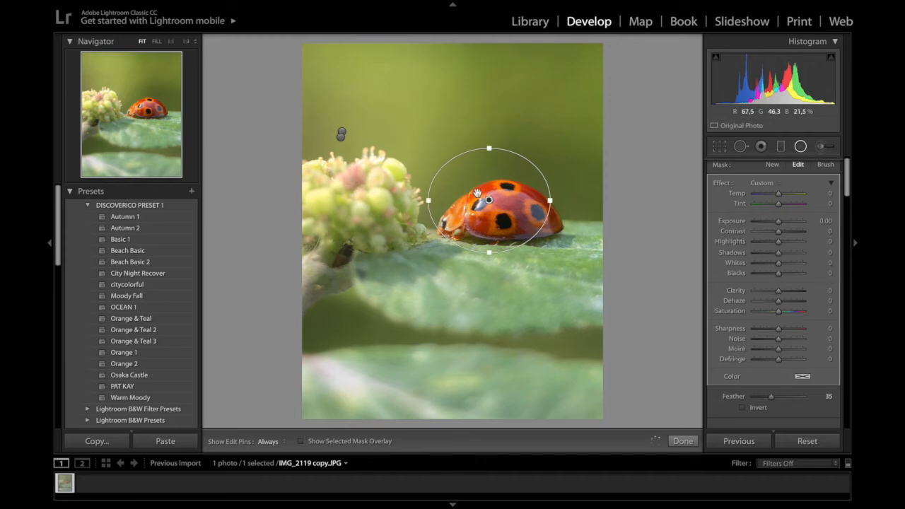
drag(490, 204, 497, 216)
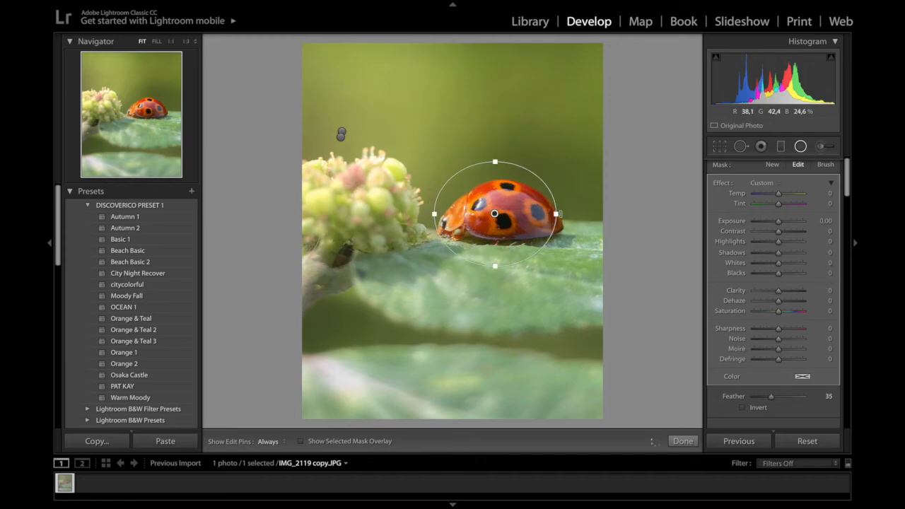
drag(557, 214, 567, 215)
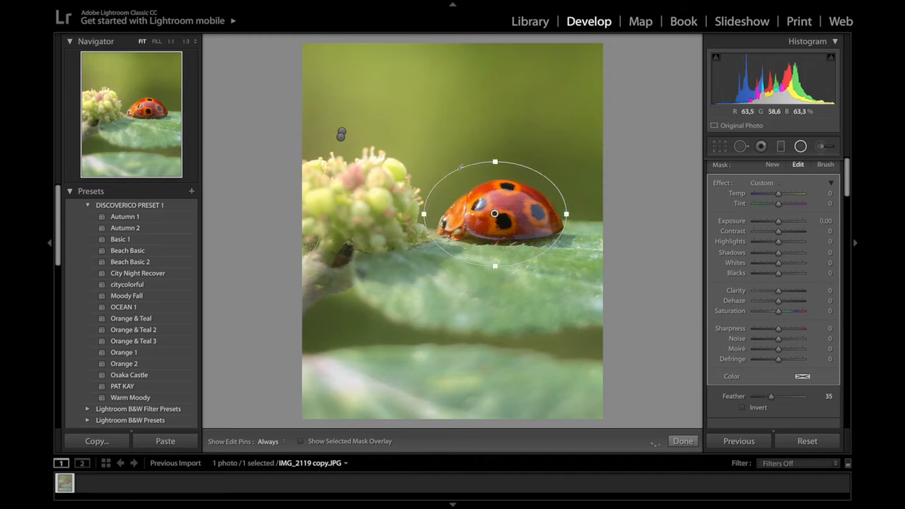
drag(448, 165, 443, 173)
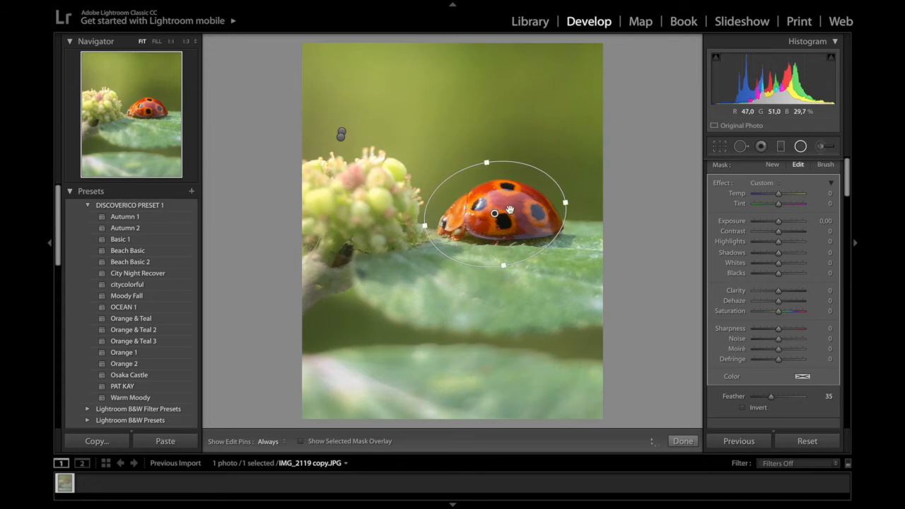
drag(572, 205, 570, 210)
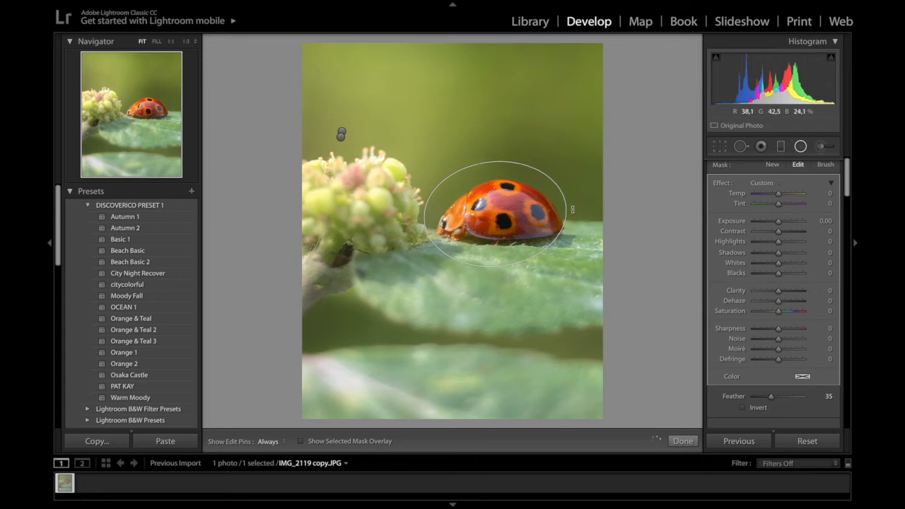
Step: Reselect the ladybug's radial filter and shift it slightly so the ellipse is centered on the insect's body
click(341, 137)
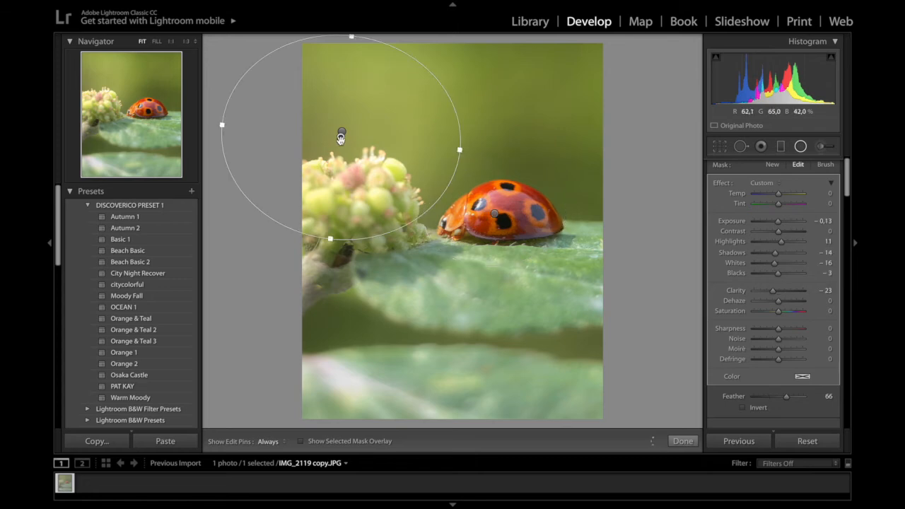
click(495, 214)
drag(501, 218, 502, 217)
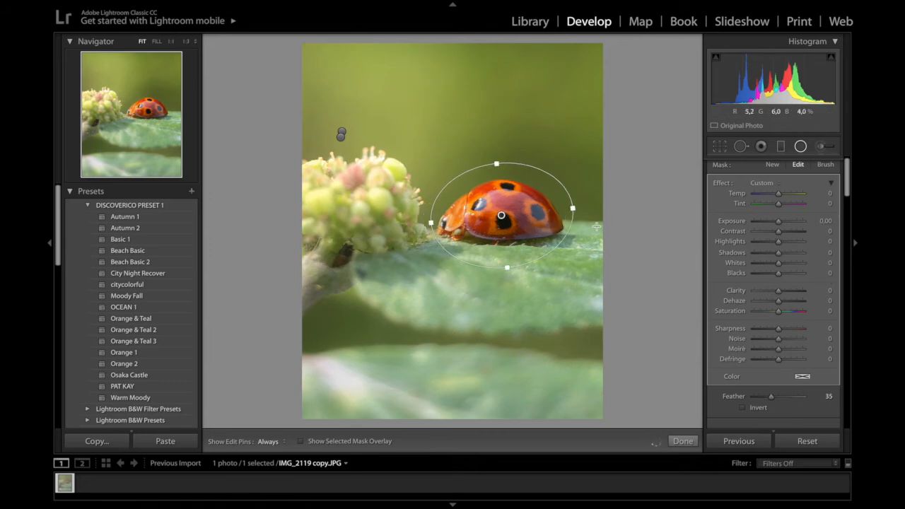
scroll(744, 248, down, 2)
scroll(745, 248, down, 1)
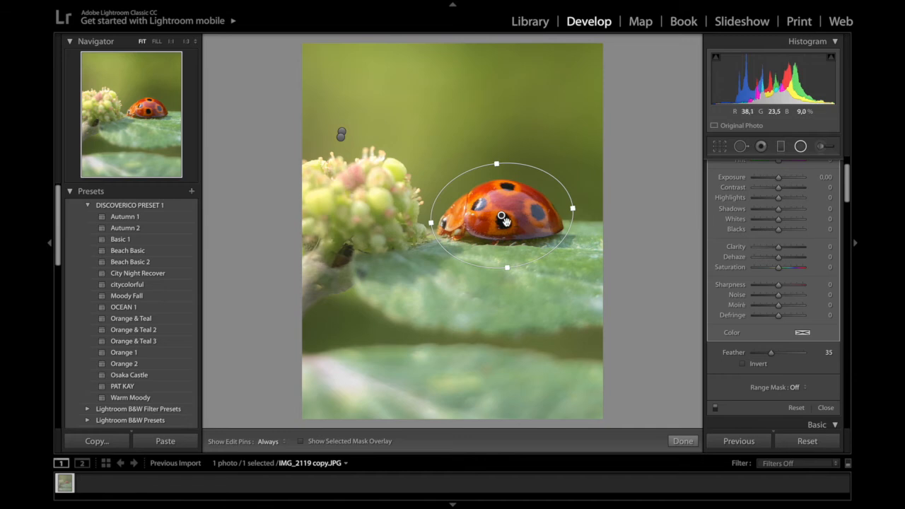
drag(503, 220, 499, 216)
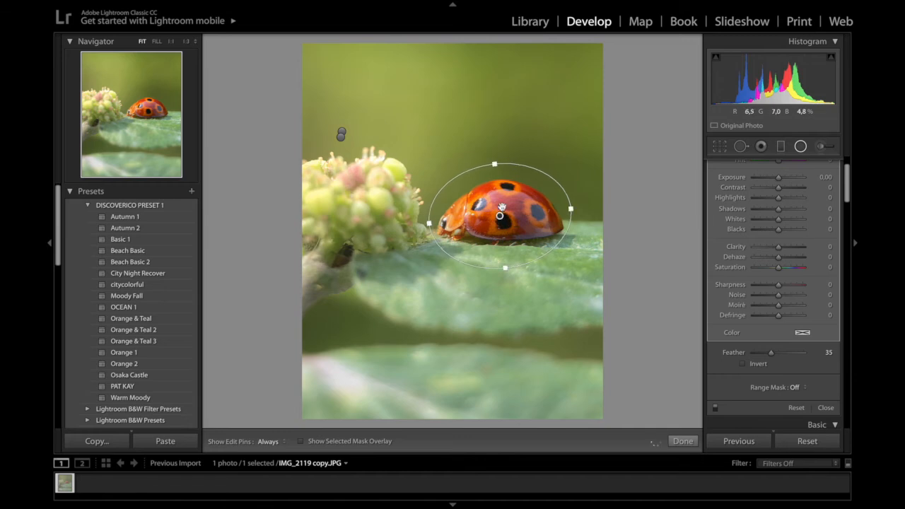
Step: Add a Color range mask sampled from the ladybug's shell with Amount 59, and turn on the selected mask overlay
scroll(792, 347, down, 1)
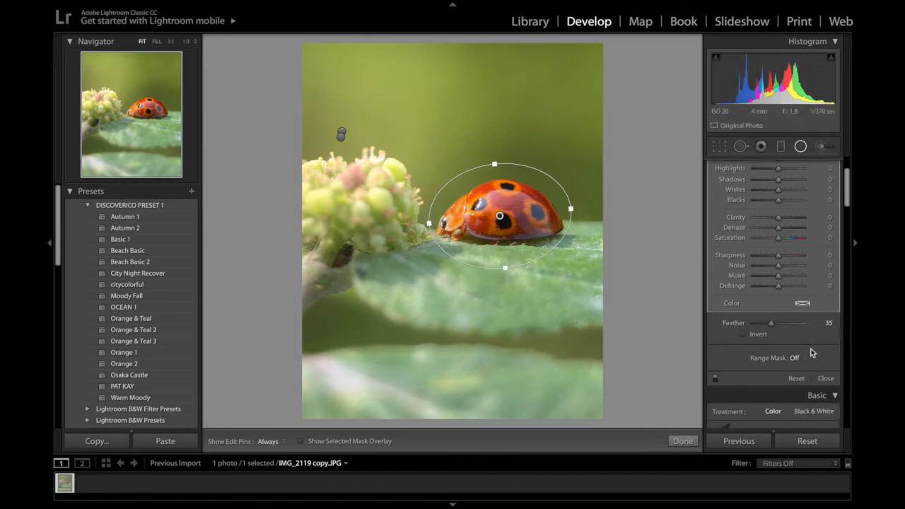
scroll(794, 349, down, 1)
click(796, 319)
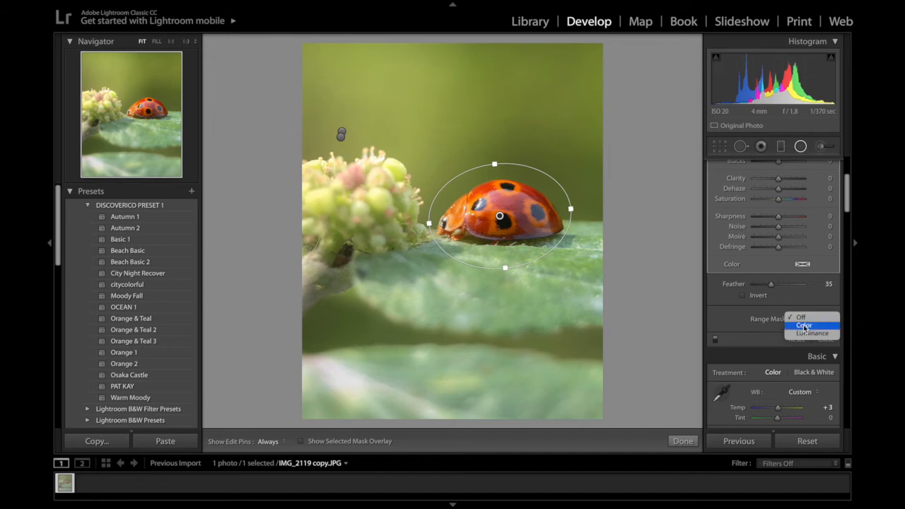
click(804, 326)
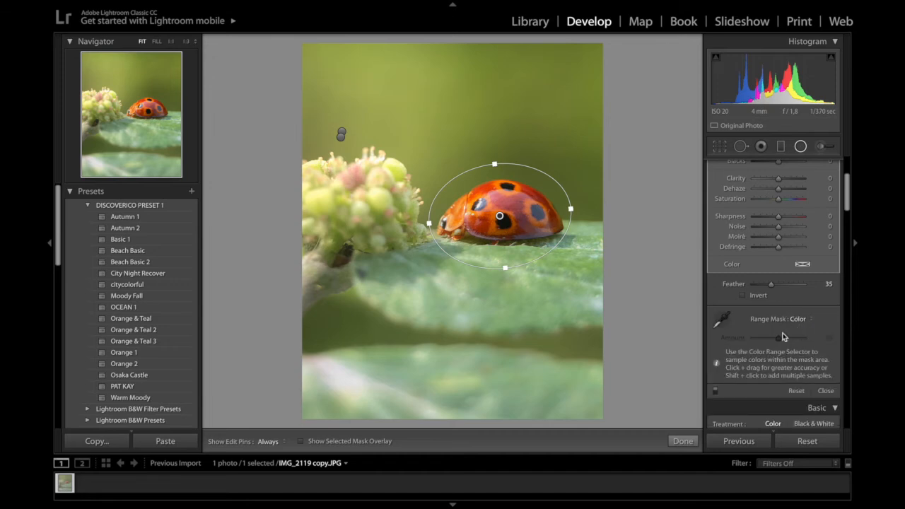
click(734, 310)
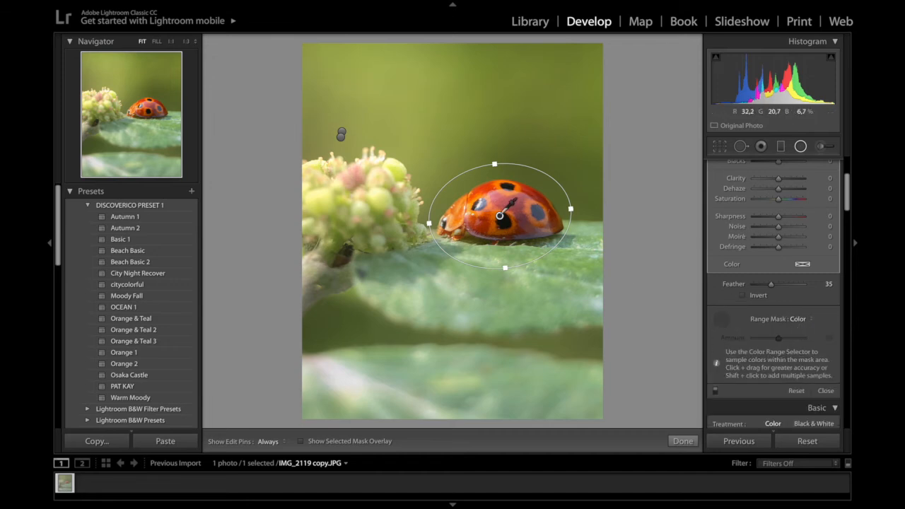
click(499, 214)
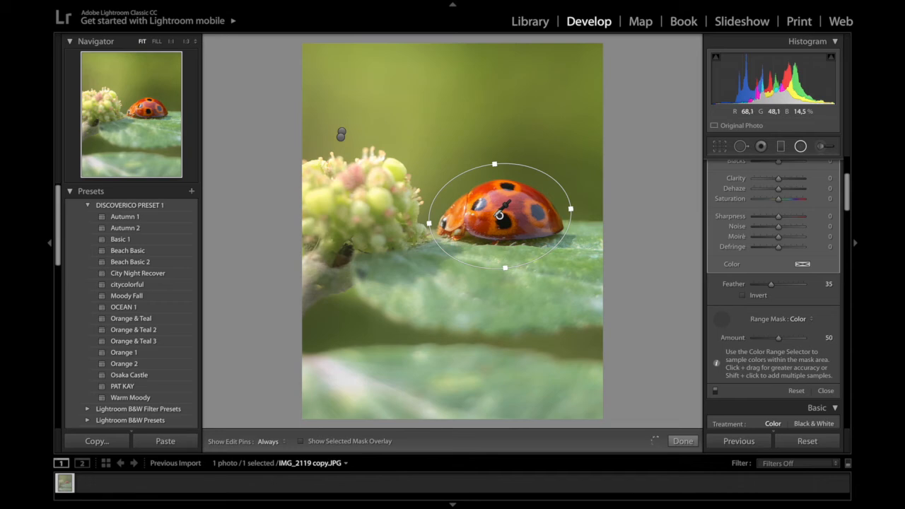
key(o)
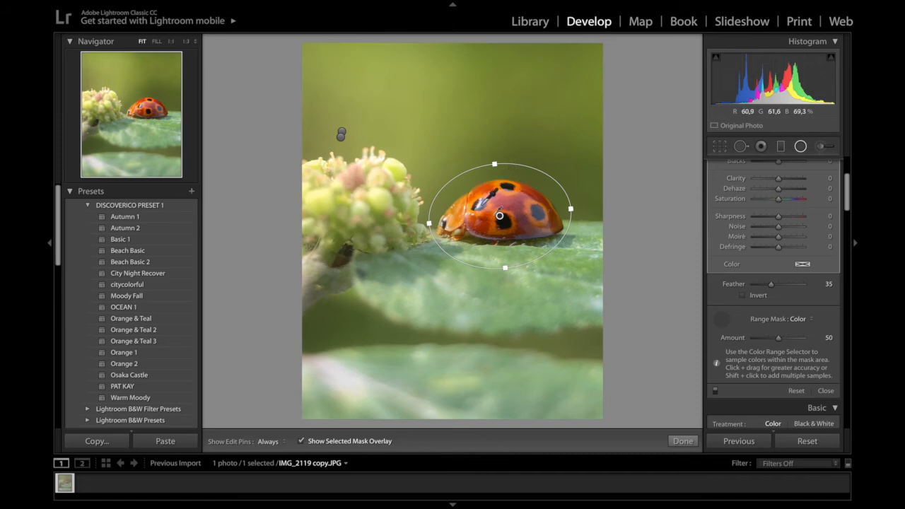
click(499, 215)
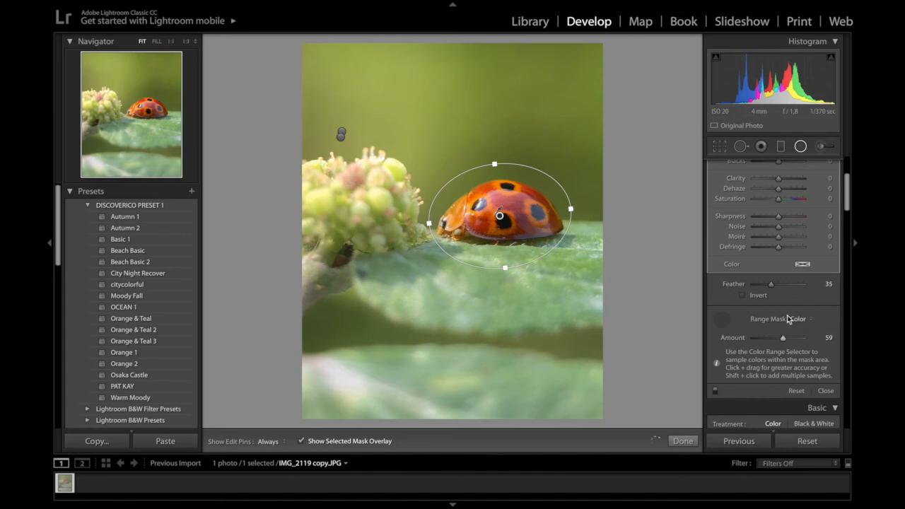
Step: Set the ladybug filter's Clarity to 21 and Sharpness to 10, and finish the radial filter editing
scroll(784, 319, up, 3)
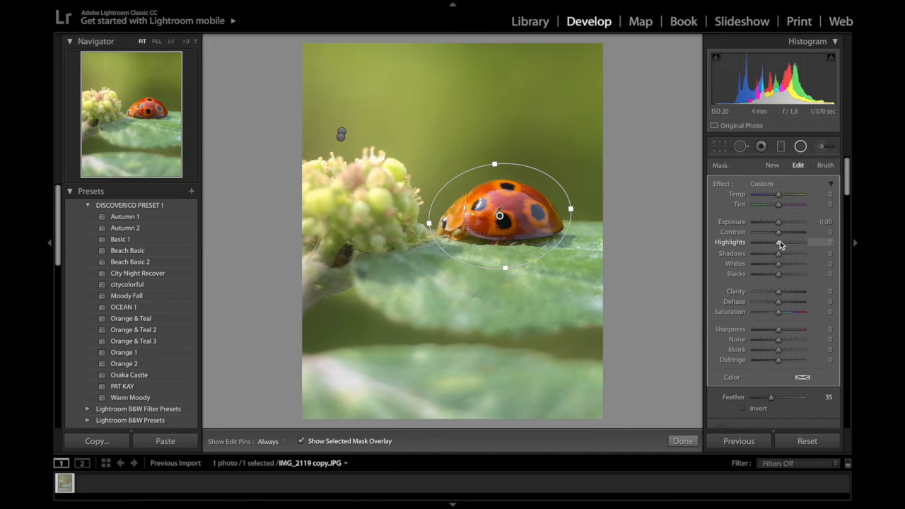
drag(782, 293, 784, 294)
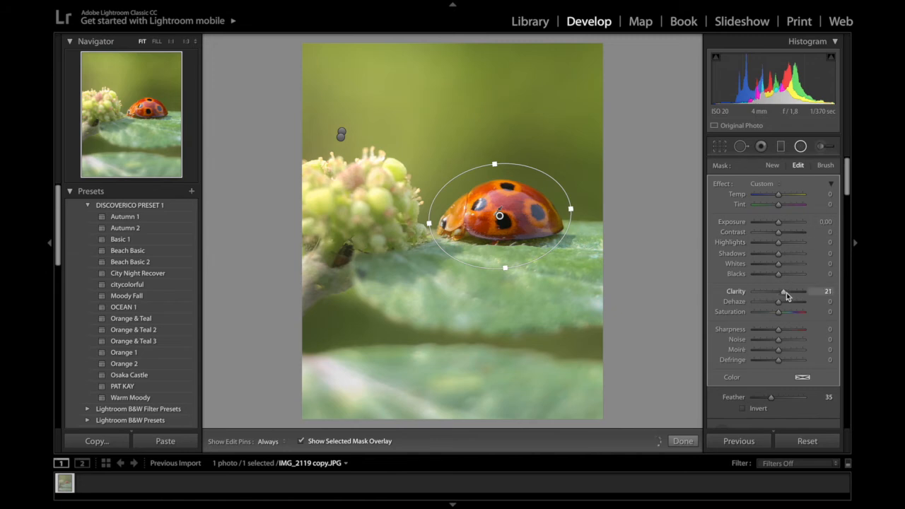
drag(780, 334, 781, 335)
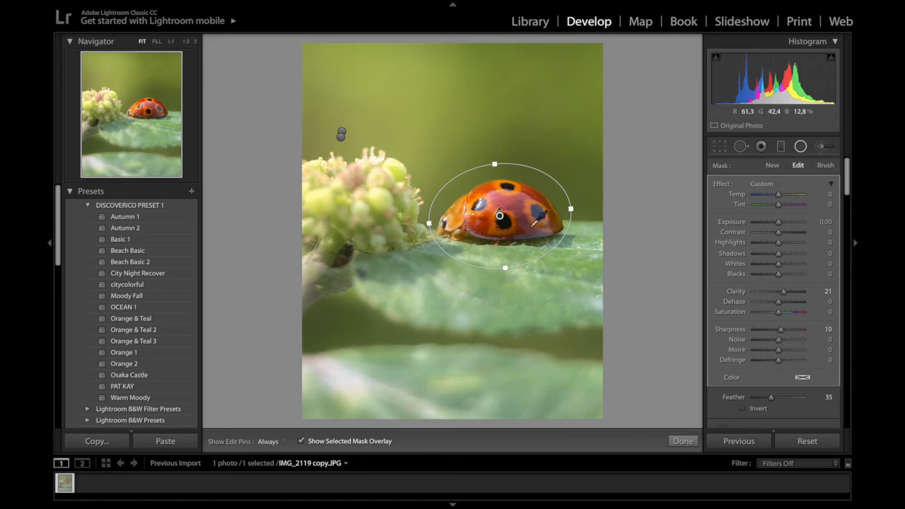
click(683, 439)
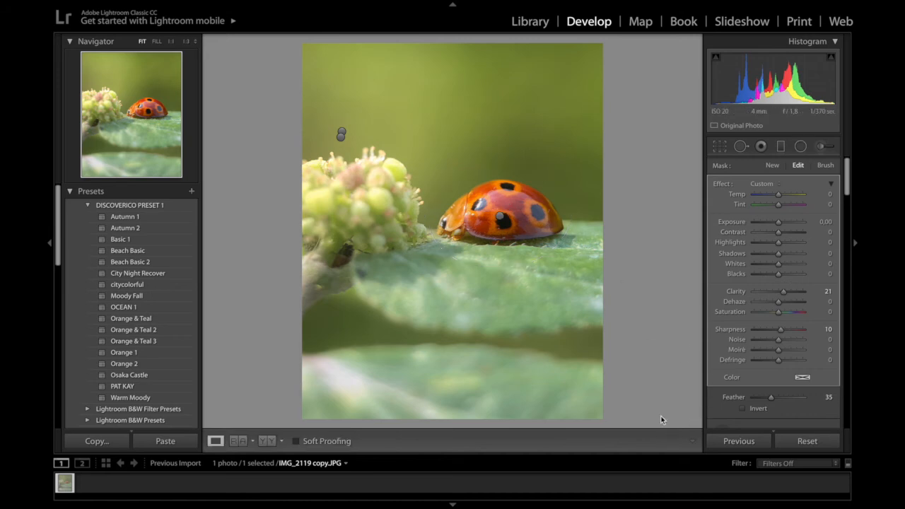
Step: Reopen the radial filters, duplicate the one on the ladybug, and offset the copy slightly so both pins stay close together
click(800, 146)
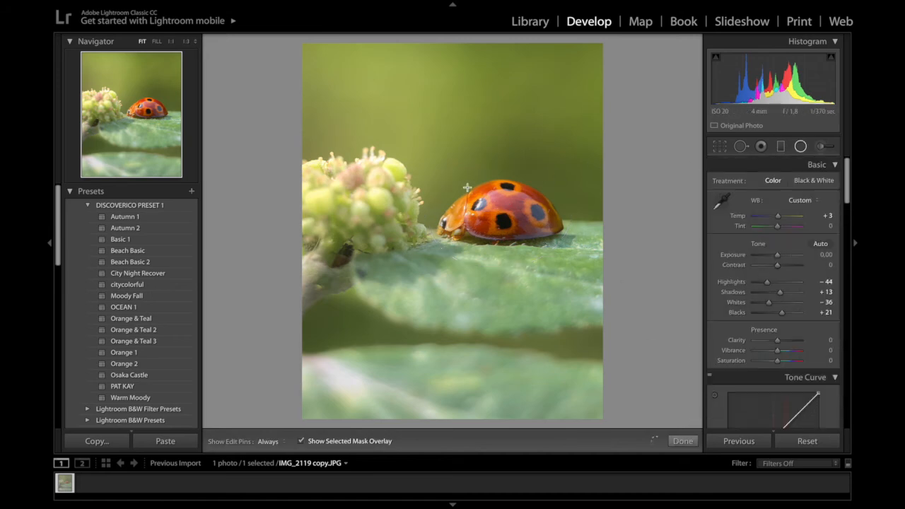
click(501, 217)
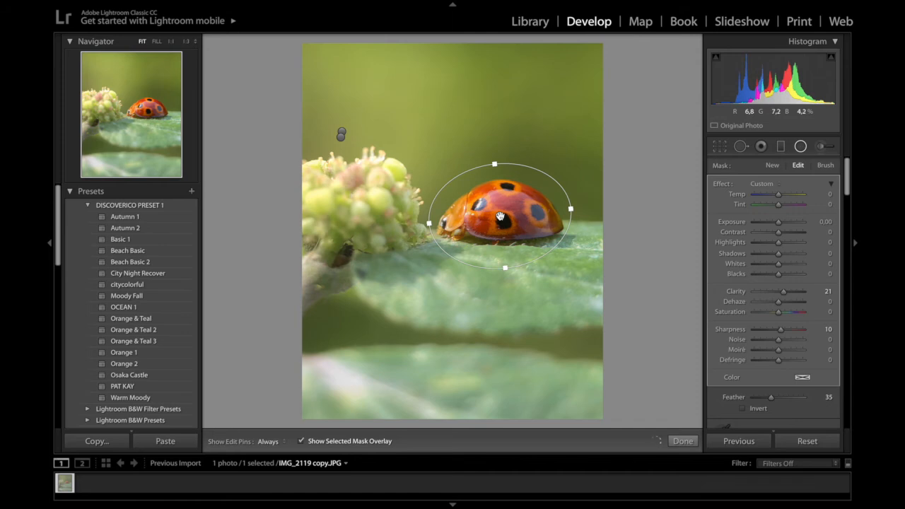
right_click(500, 217)
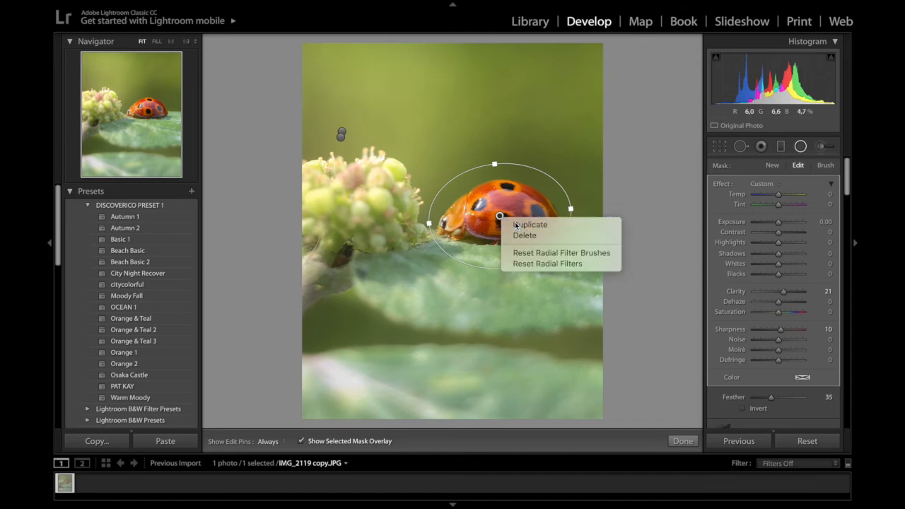
click(523, 225)
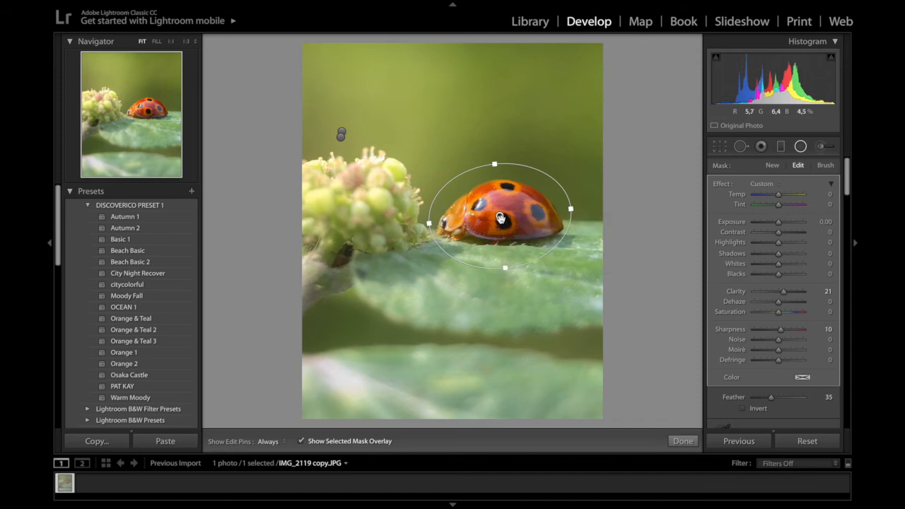
drag(498, 217, 493, 219)
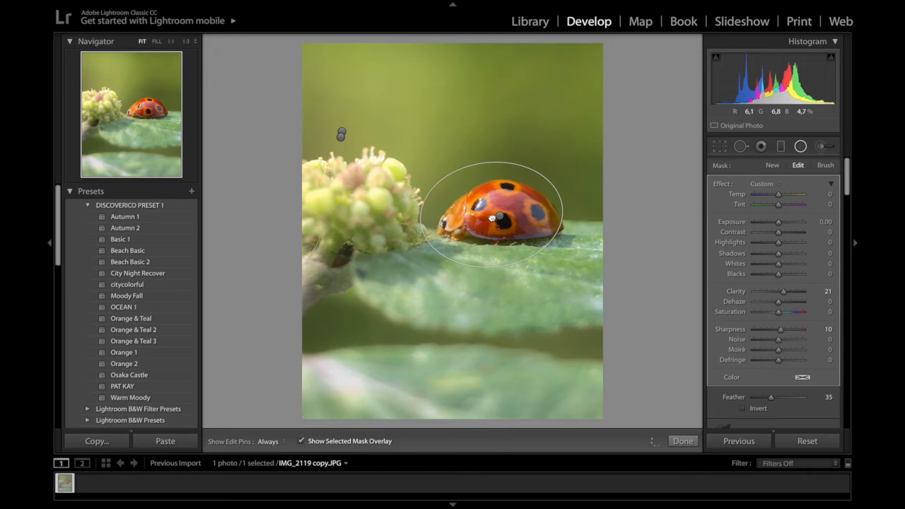
drag(491, 218, 495, 222)
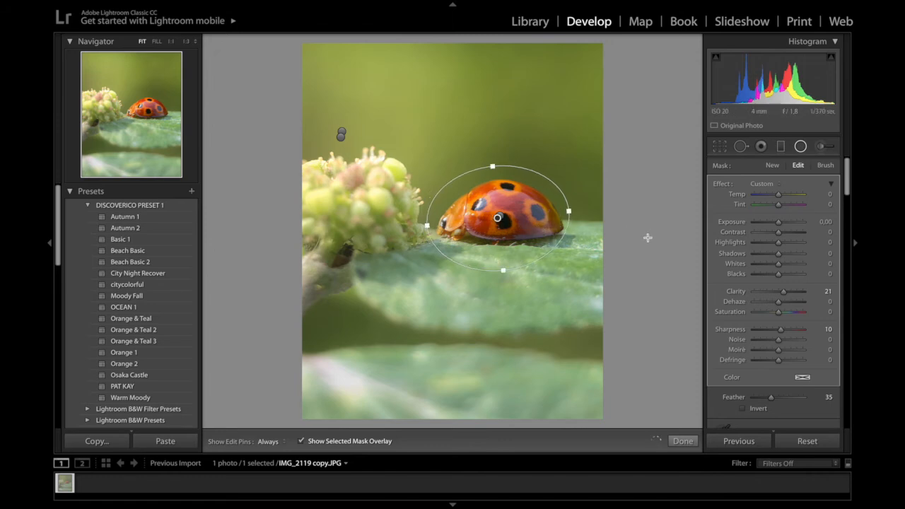
Step: Reset all effect values of the duplicated ladybug filter
double_click(722, 185)
scroll(748, 244, down, 2)
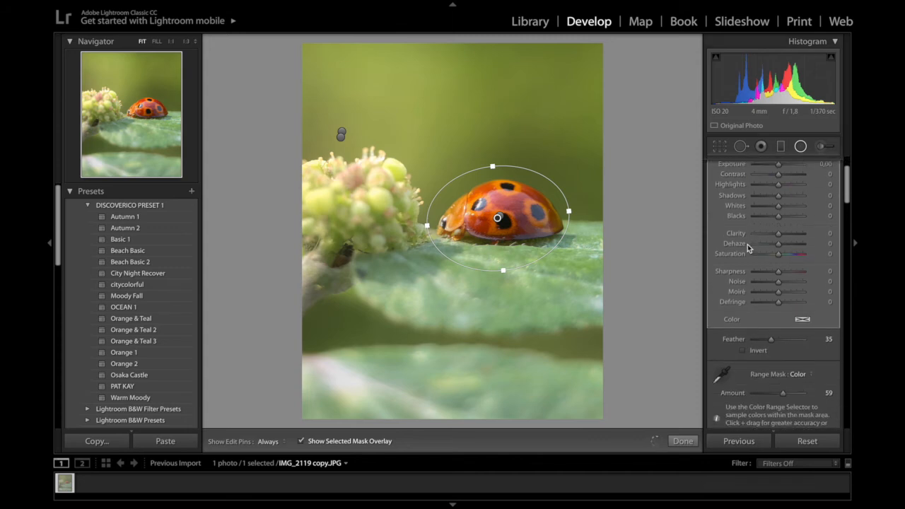
Step: Activate the color range selector of the duplicated ladybug filter and turn on Invert, with the mask overlay shown
scroll(768, 318, down, 3)
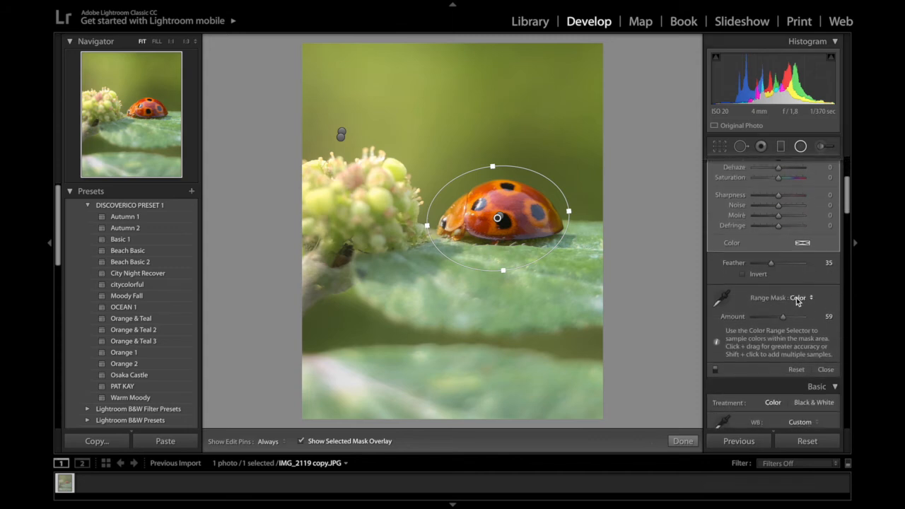
click(722, 297)
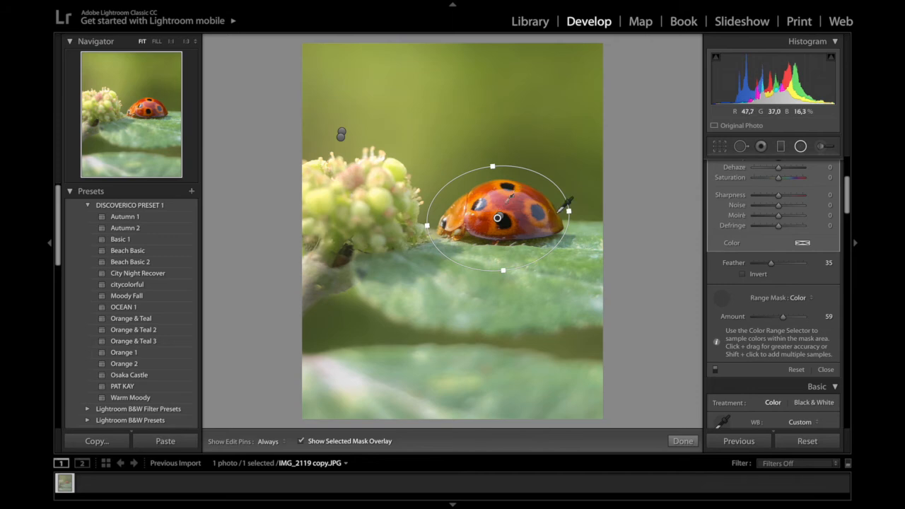
key(o)
key(o)
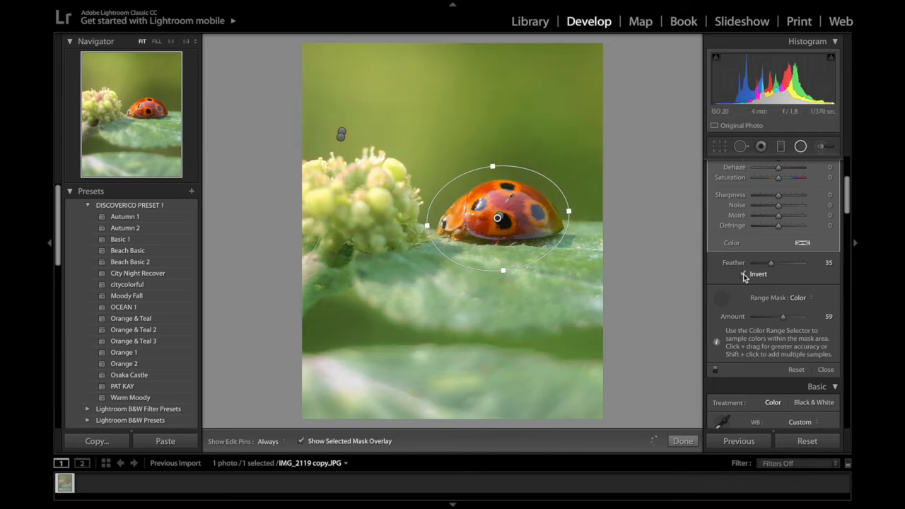
key(o)
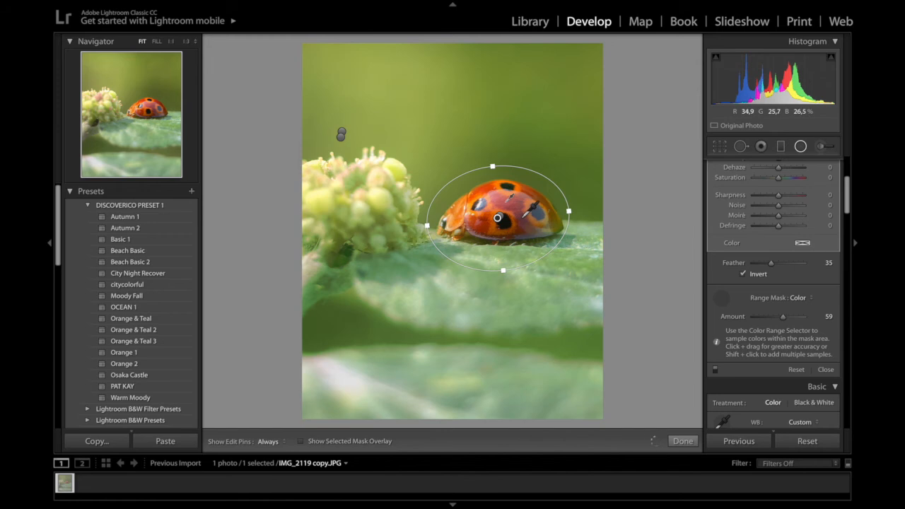
key(o)
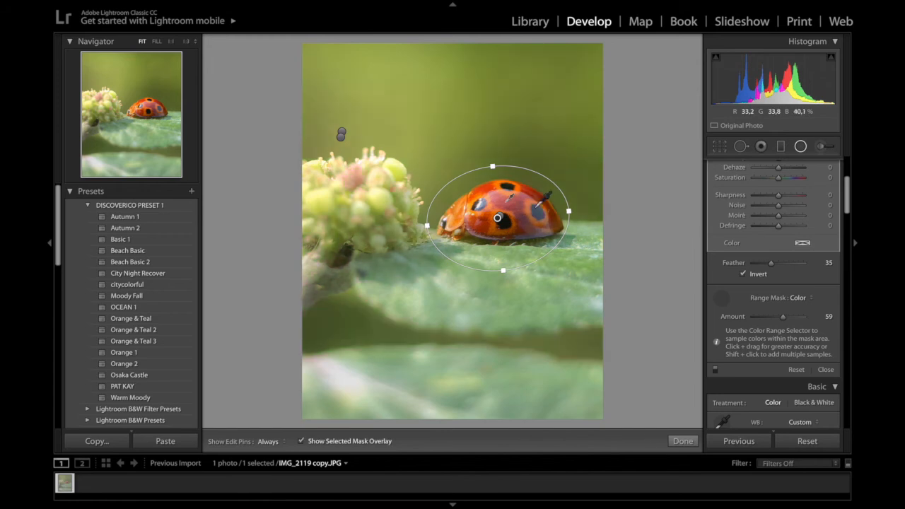
Step: Switch the mask overlay color to green, inspect the color mask on the ladybug, and hide the overlay
key(shift+o)
scroll(796, 270, up, 2)
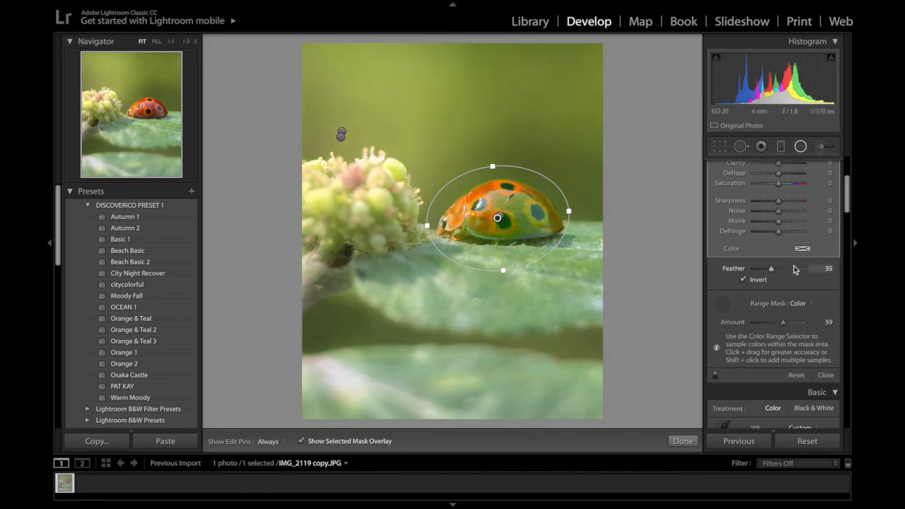
key(o)
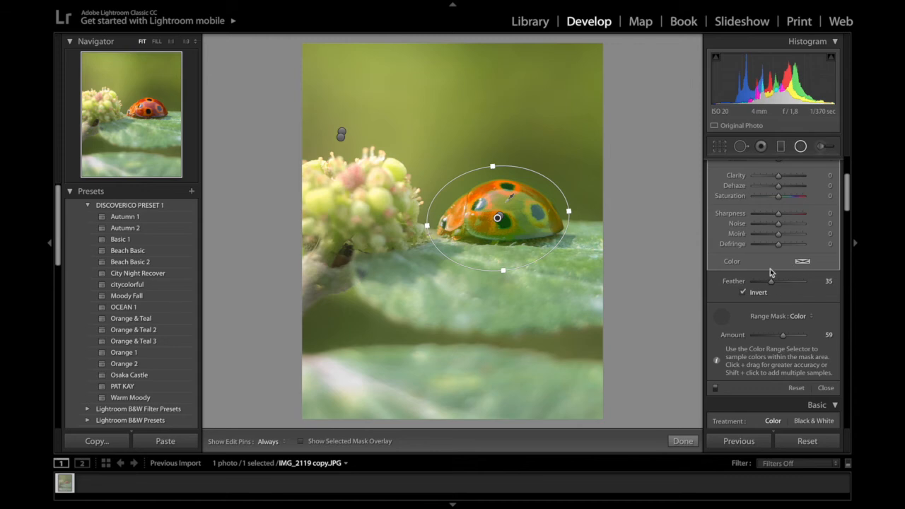
Step: Set the duplicated ladybug filter's Clarity to 21, raise its Sharpness slightly, and finish the radial filter editing
scroll(773, 273, up, 5)
scroll(772, 271, up, 6)
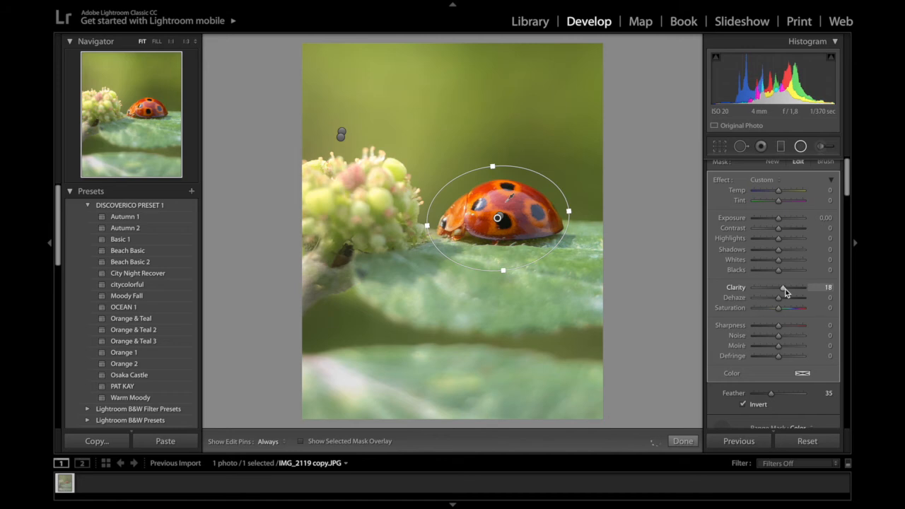
drag(785, 288, 786, 289)
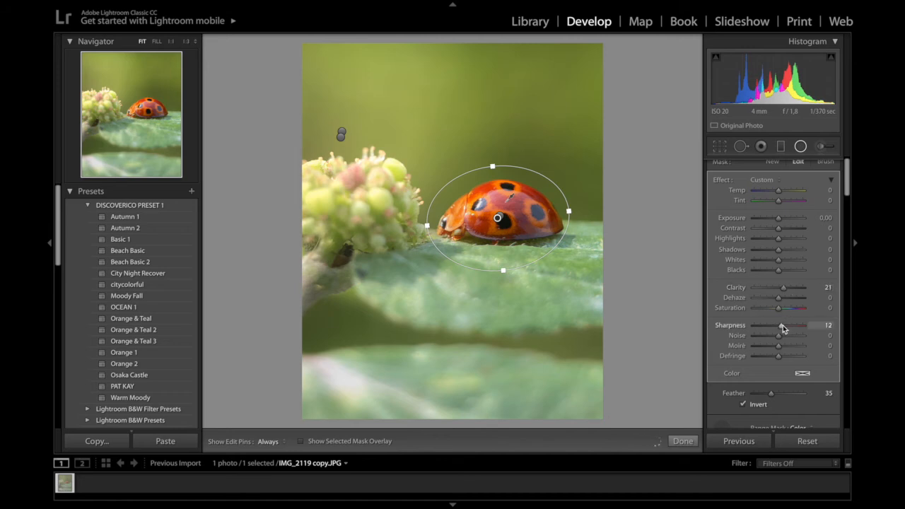
drag(783, 328, 781, 328)
click(683, 441)
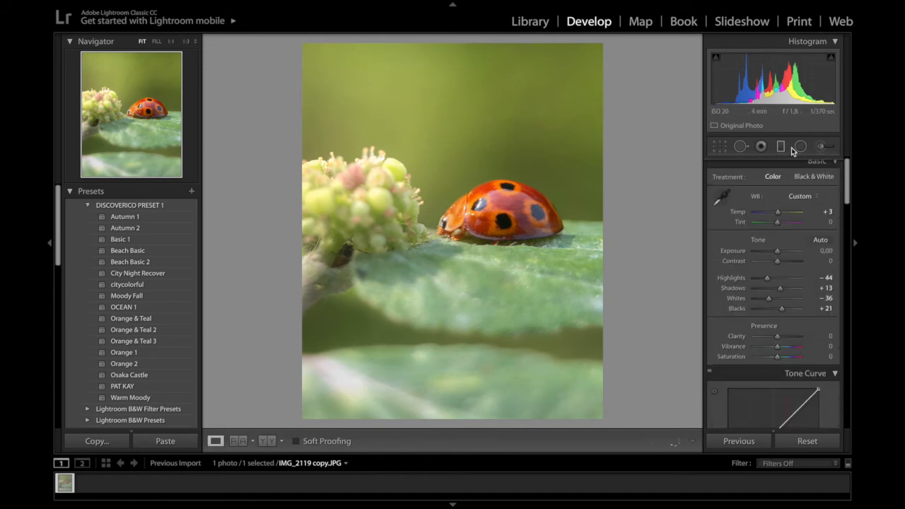
Step: Reopen the radial filters, turn on Invert for the non-inverted ladybug filter, and finish editing
key(shift+m)
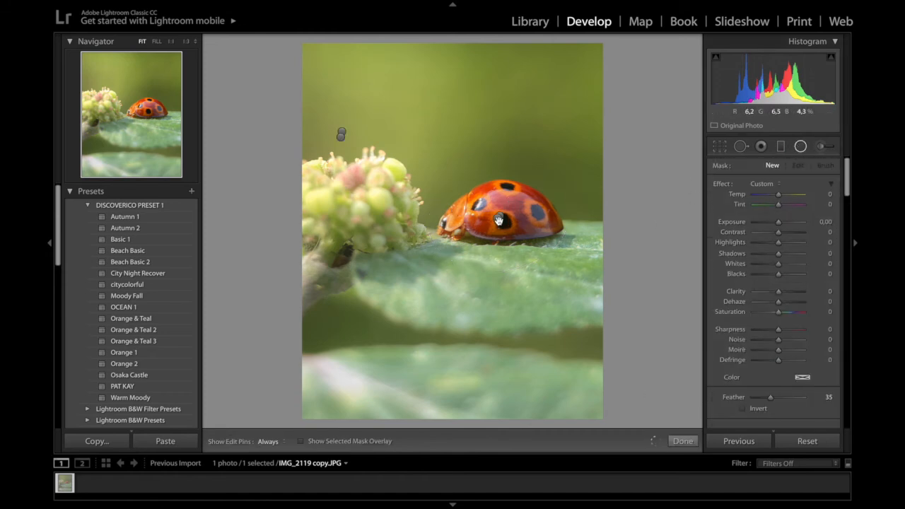
click(498, 220)
drag(497, 220, 498, 220)
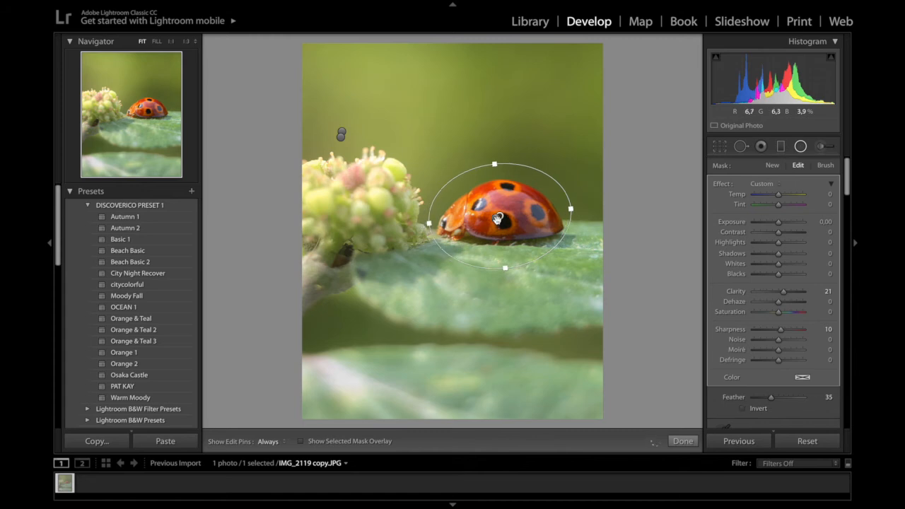
click(743, 409)
click(682, 439)
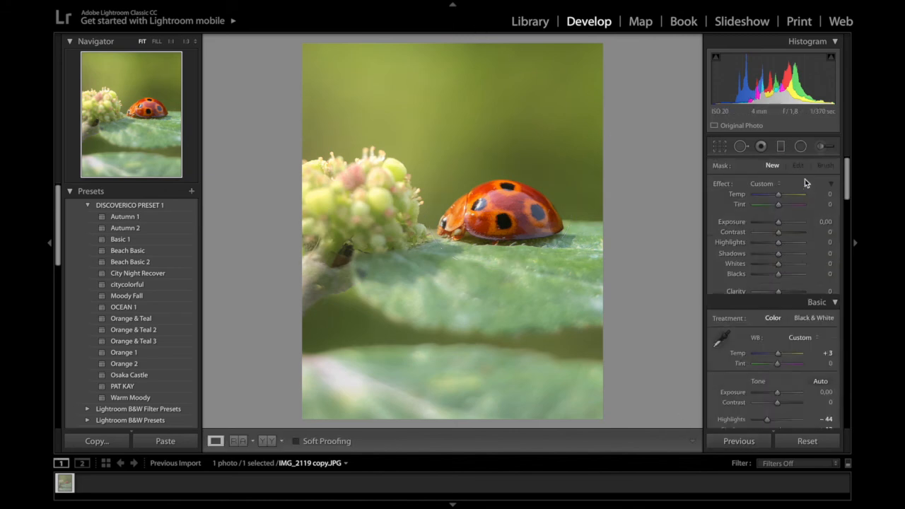
Step: Add a diagonal graduated filter coming in from the photo's upper-right corner, with its pin in the green background above the ladybug
click(782, 147)
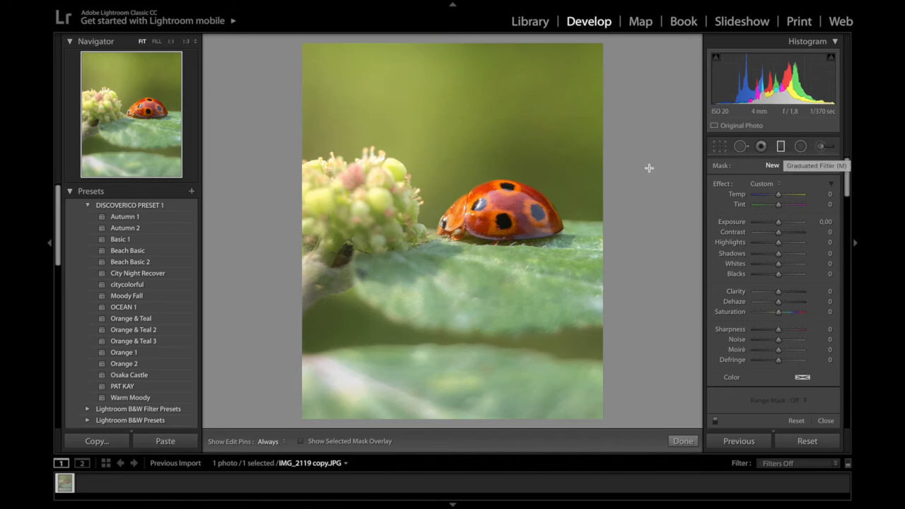
drag(550, 150, 620, 20)
drag(550, 73, 536, 86)
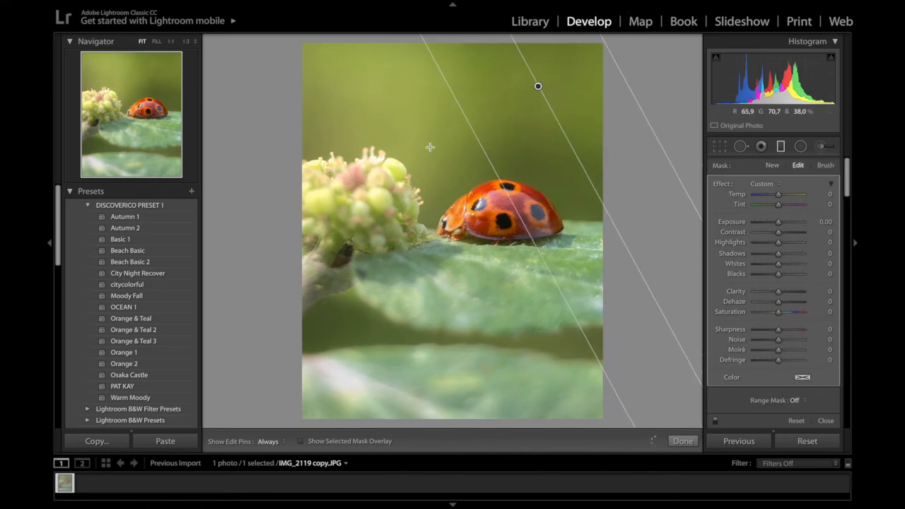
drag(504, 53, 494, 70)
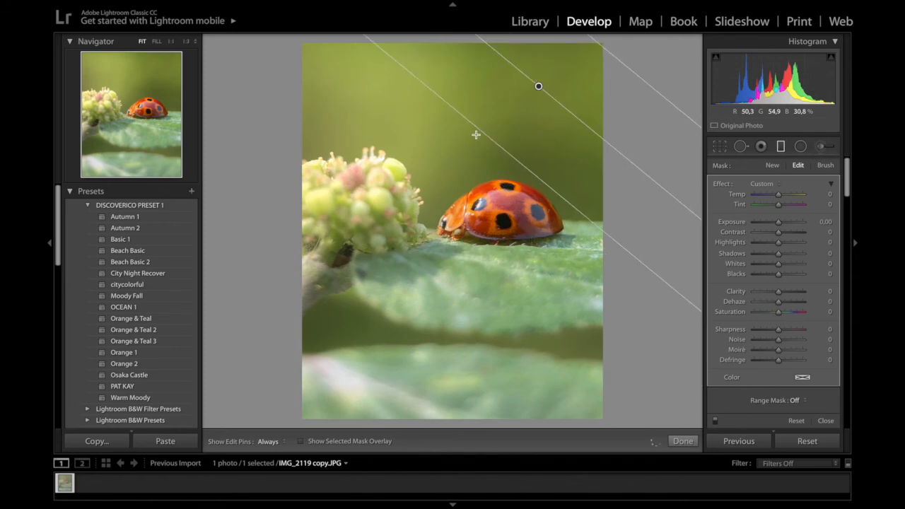
drag(466, 145, 461, 145)
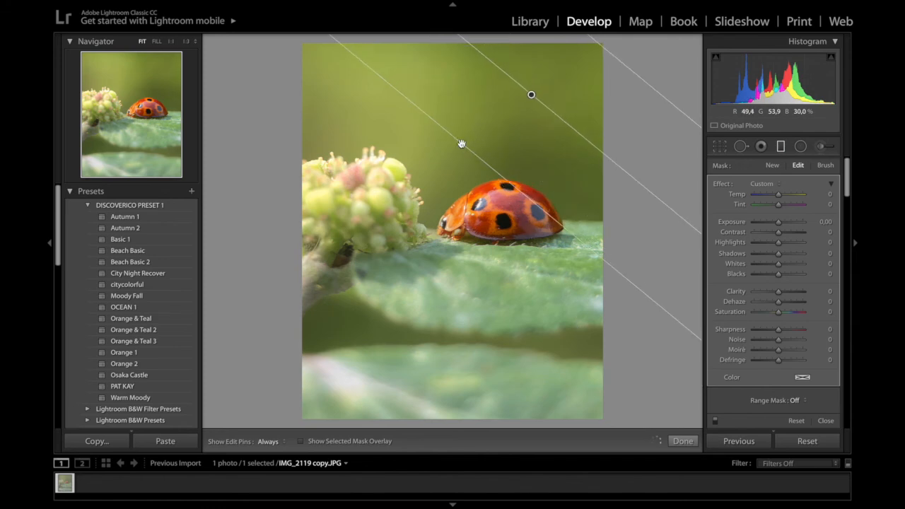
drag(522, 97, 498, 94)
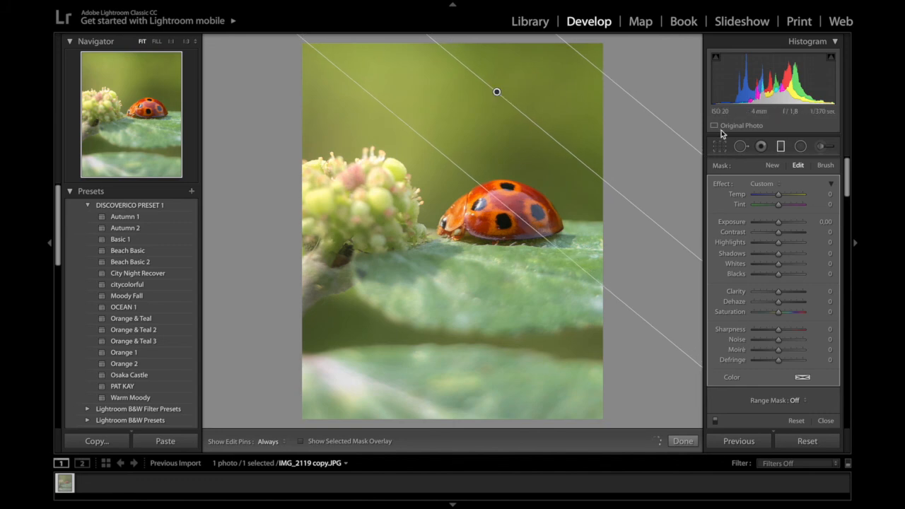
drag(492, 99, 487, 101)
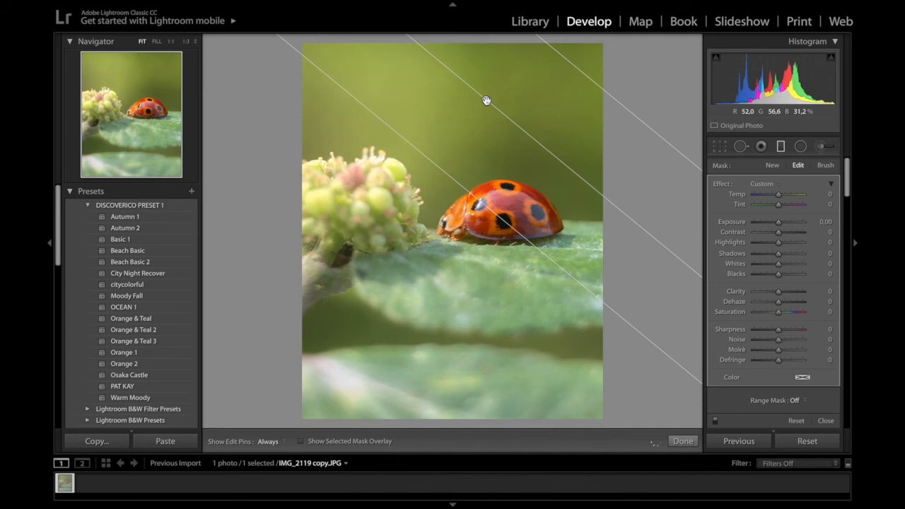
Step: Check the graduated filter's coverage with the mask overlay and rotate the filter to a slightly flatter diagonal
key(o)
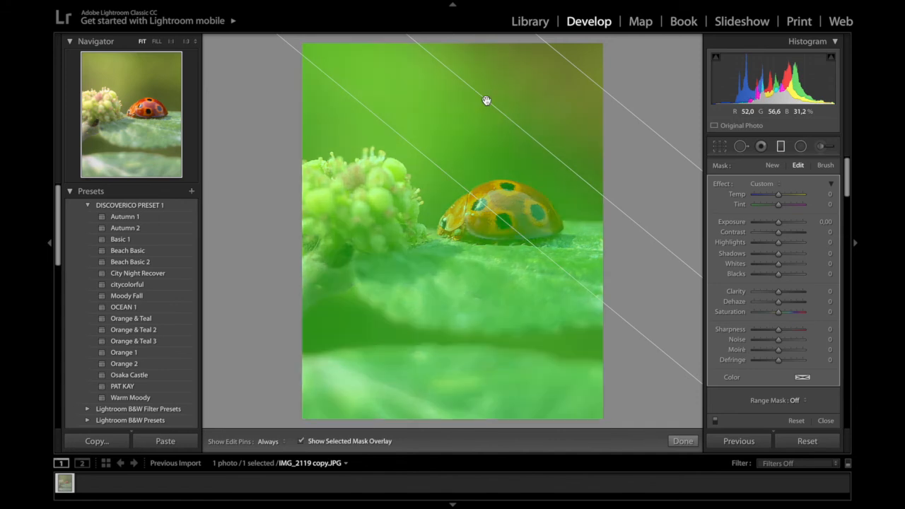
key(o)
drag(444, 76, 565, 163)
key(o)
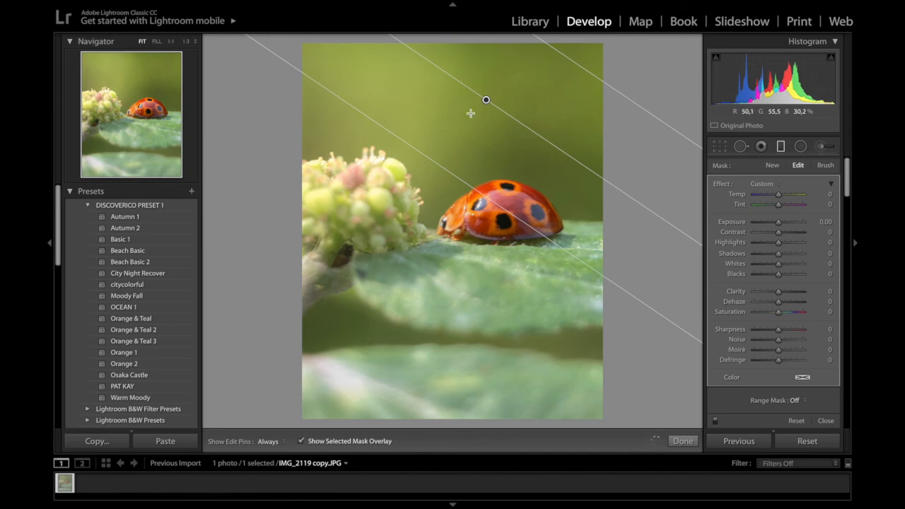
key(o)
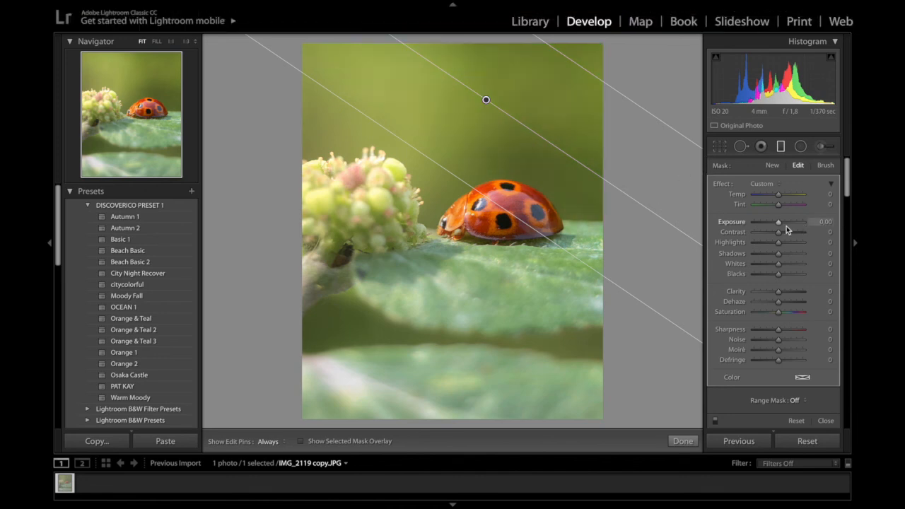
Step: Set the graduated filter's Exposure to -0,29, Highlights to -9, Shadows to -5 and Clarity to -20
click(819, 222)
text(-4)
key(Return)
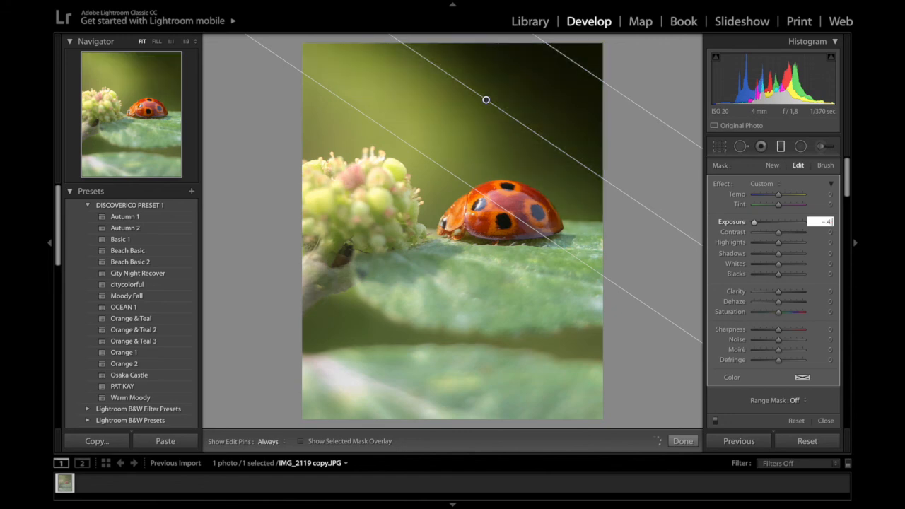
text(,29)
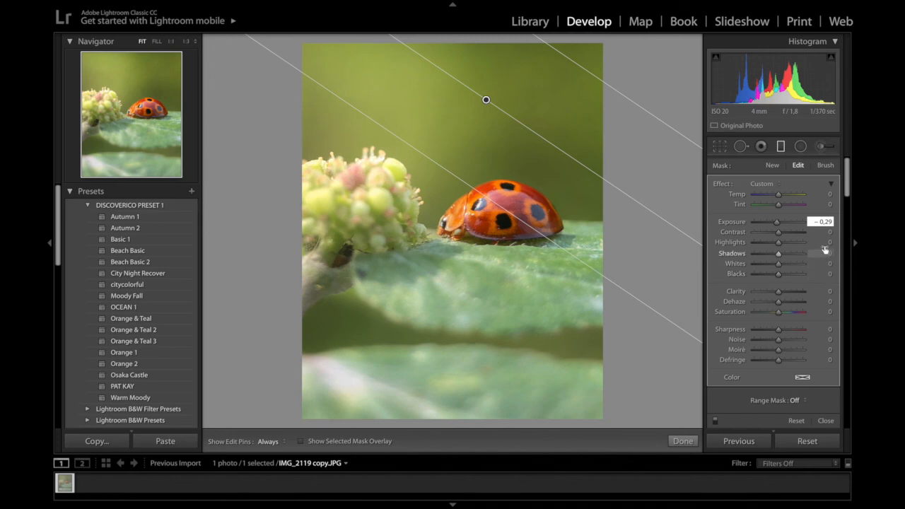
click(826, 241)
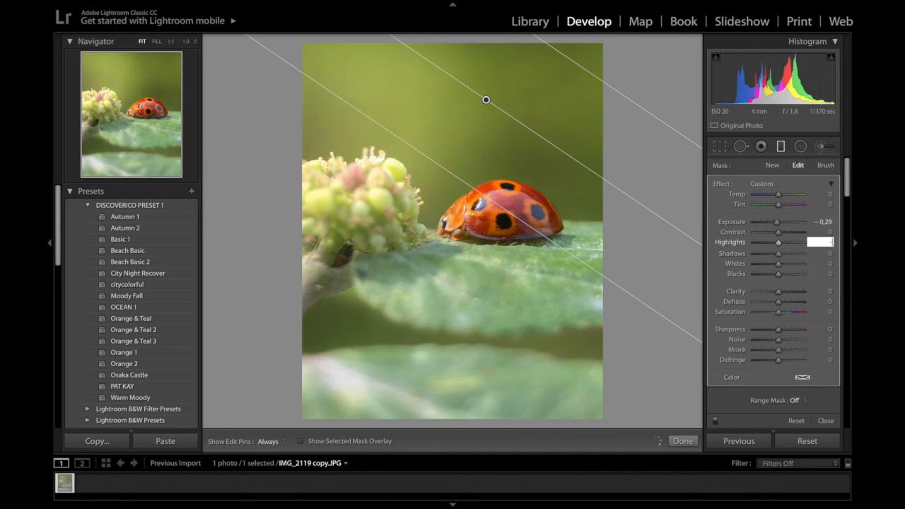
click(824, 254)
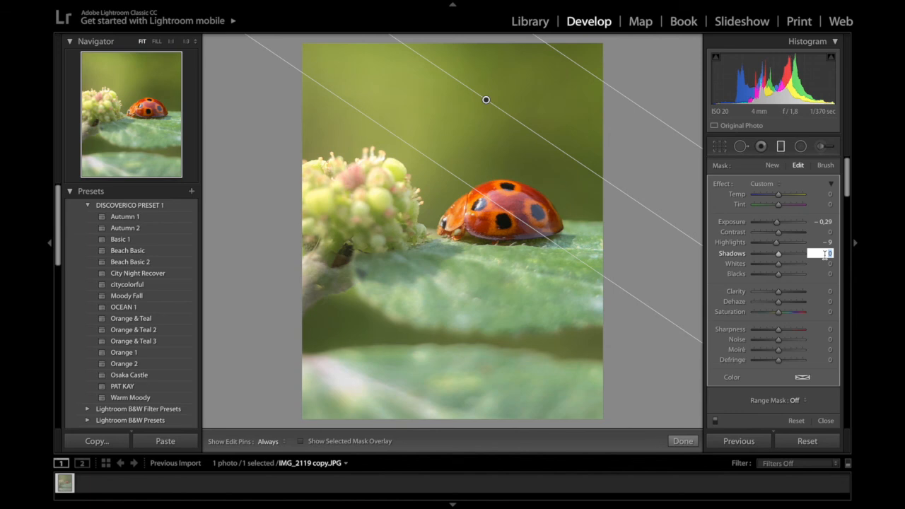
click(826, 292)
text(-20)
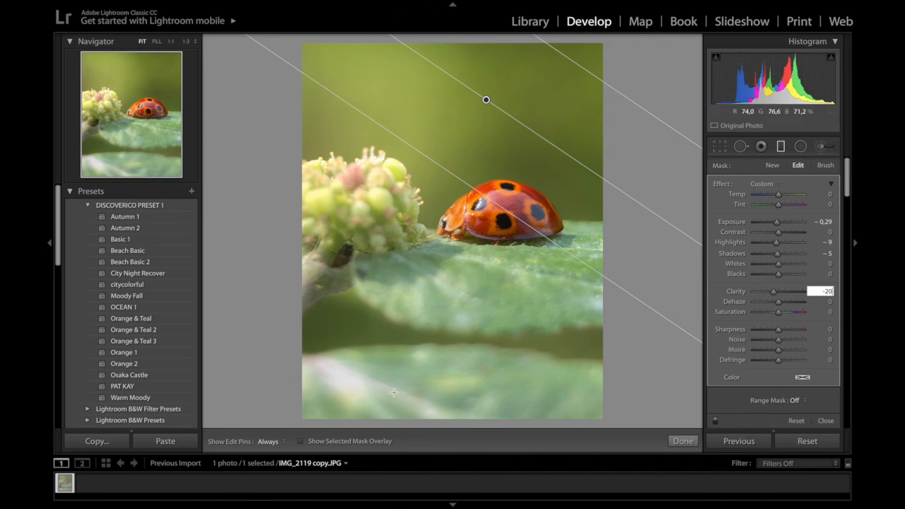
Step: Duplicate the graduated filter, move the copy's pin just beside the ladybug's rear, and rotate it to nearly vertical
right_click(486, 99)
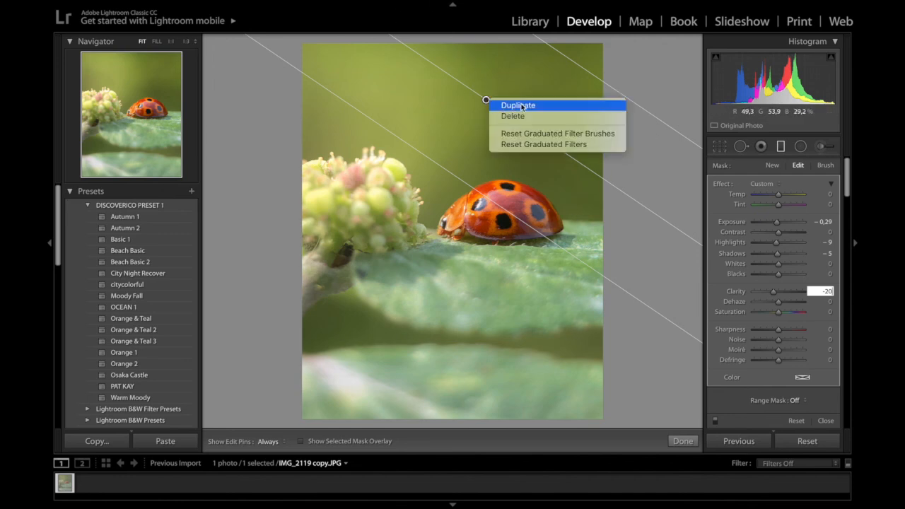
click(520, 104)
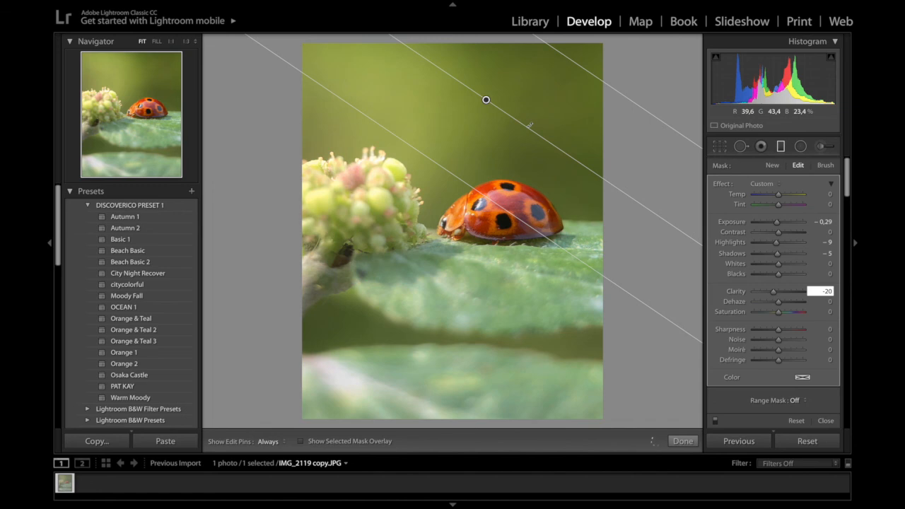
click(488, 101)
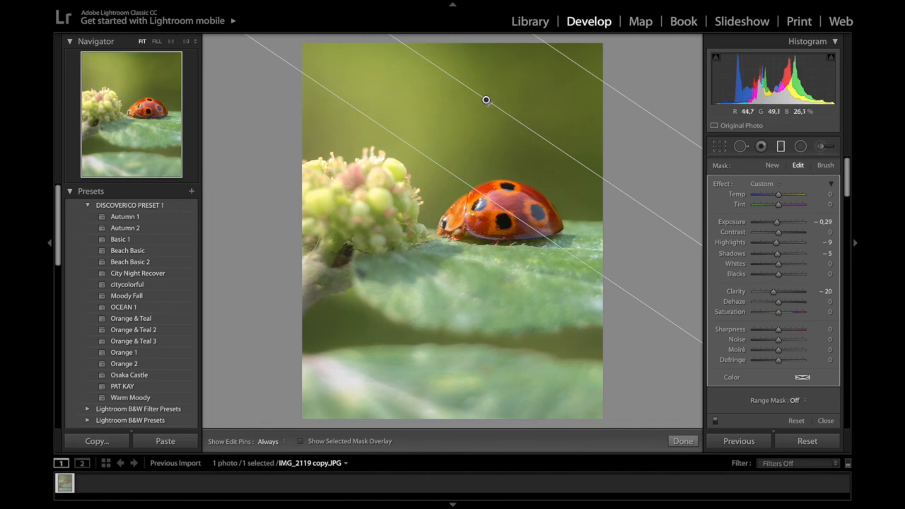
drag(501, 131, 565, 203)
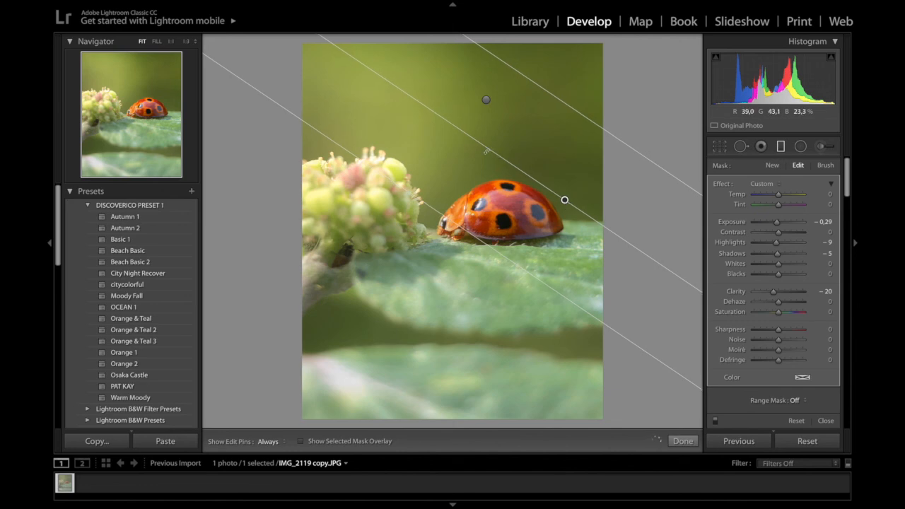
drag(520, 128, 562, 120)
Step: Duplicate the near-vertical graduated filter, move the copy's pin onto the leaf below the ladybug, and tilt it toward the photo's lower-right corner
right_click(568, 204)
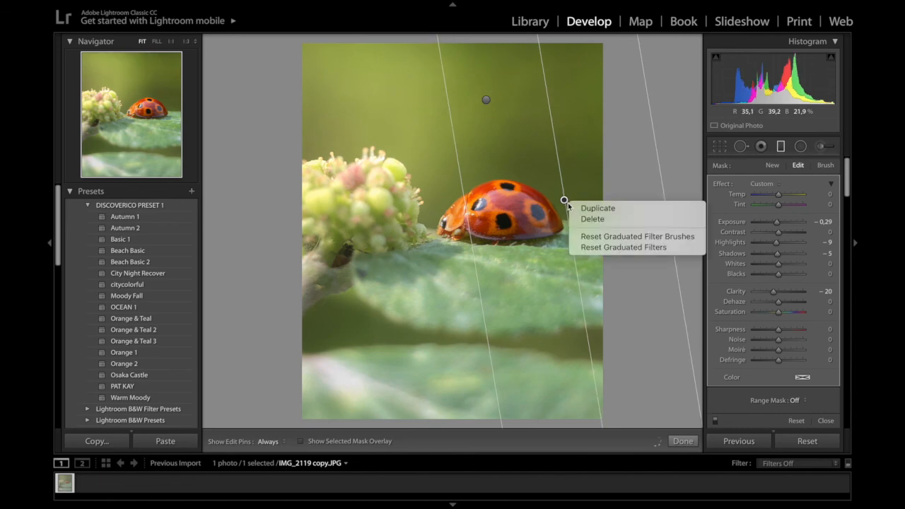
click(598, 208)
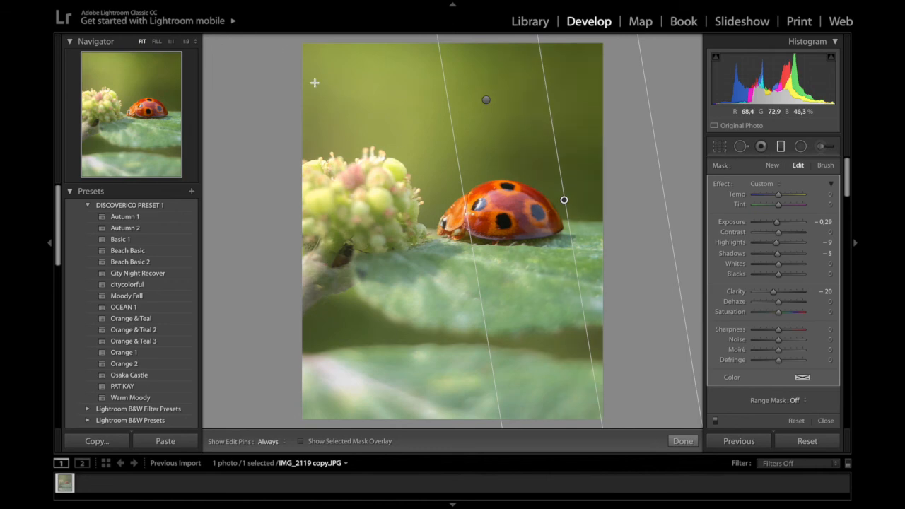
drag(568, 226, 551, 308)
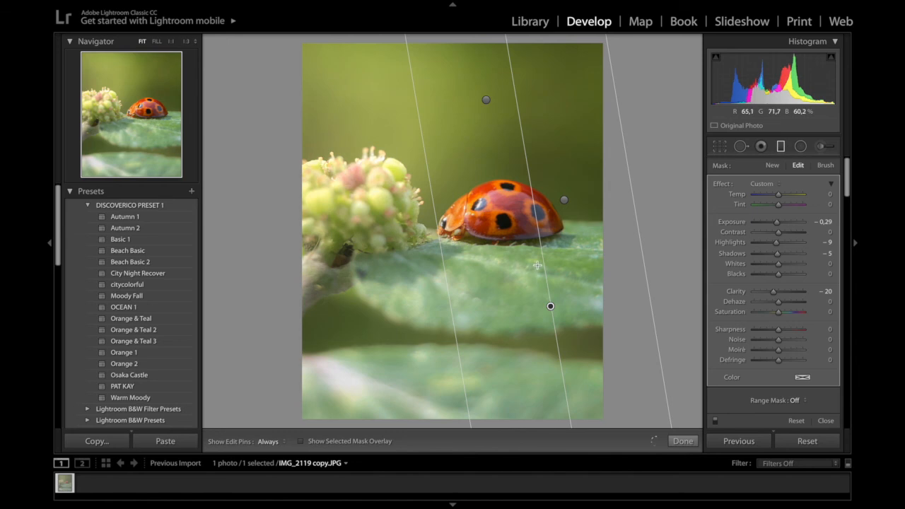
drag(577, 263, 587, 263)
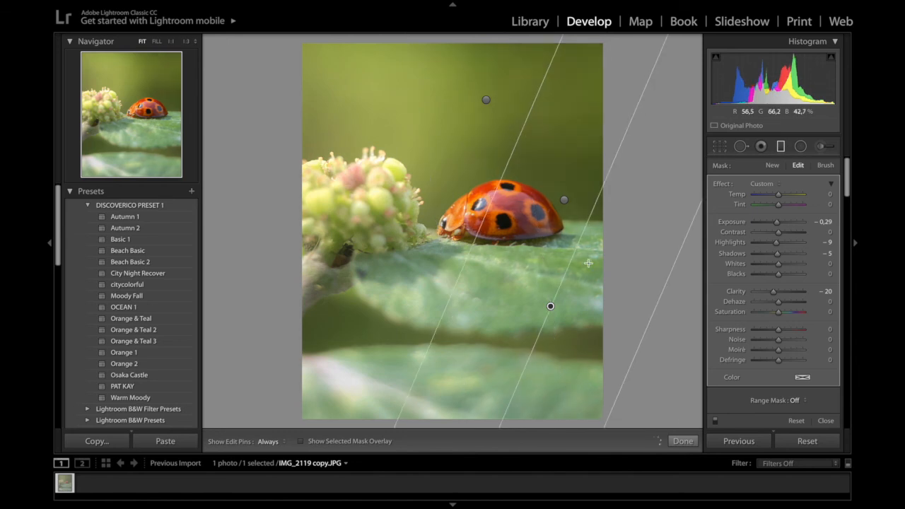
Step: Steepen the graduated filter on the leaf slightly, duplicate it into the gap between the two leaves, and rotate the copy to nearly horizontal
drag(586, 204, 577, 196)
right_click(551, 306)
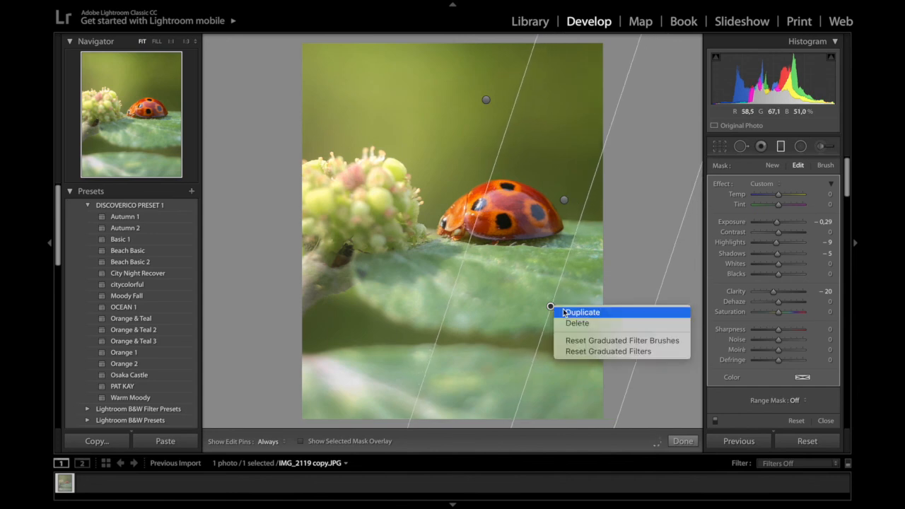
click(573, 312)
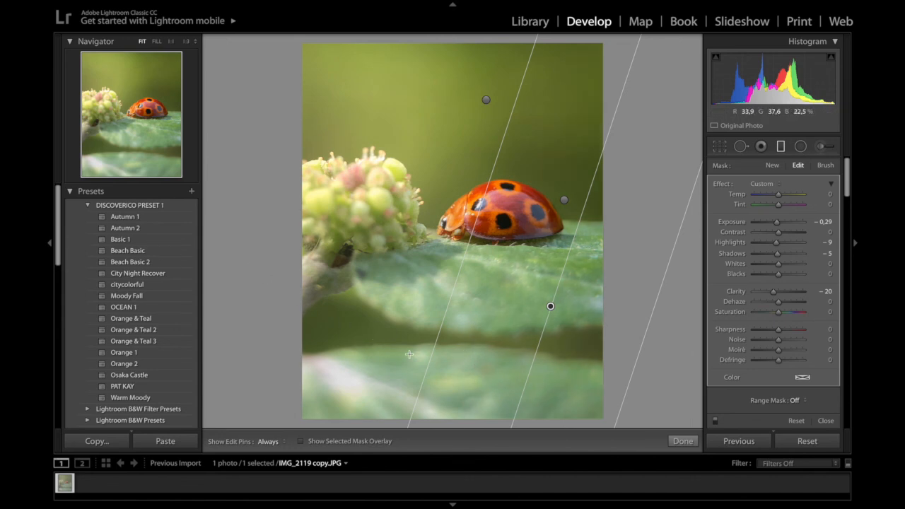
drag(551, 306, 461, 332)
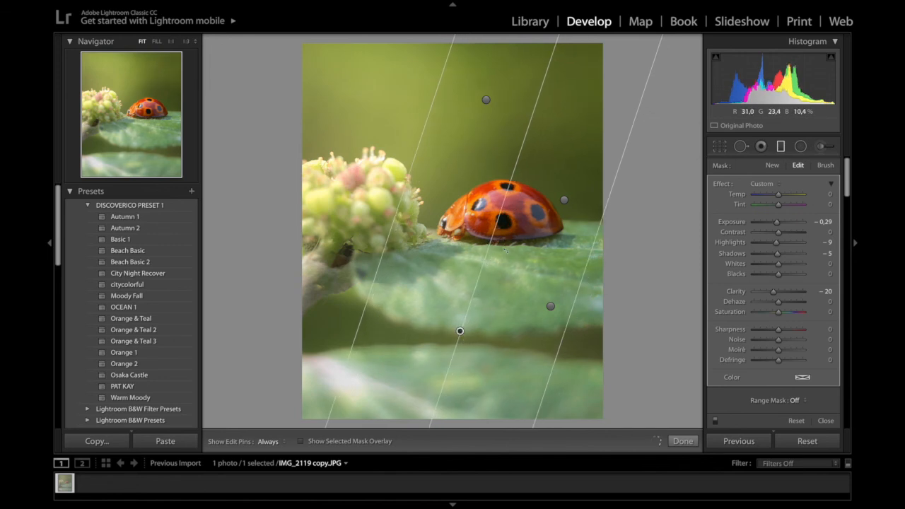
drag(539, 269, 585, 318)
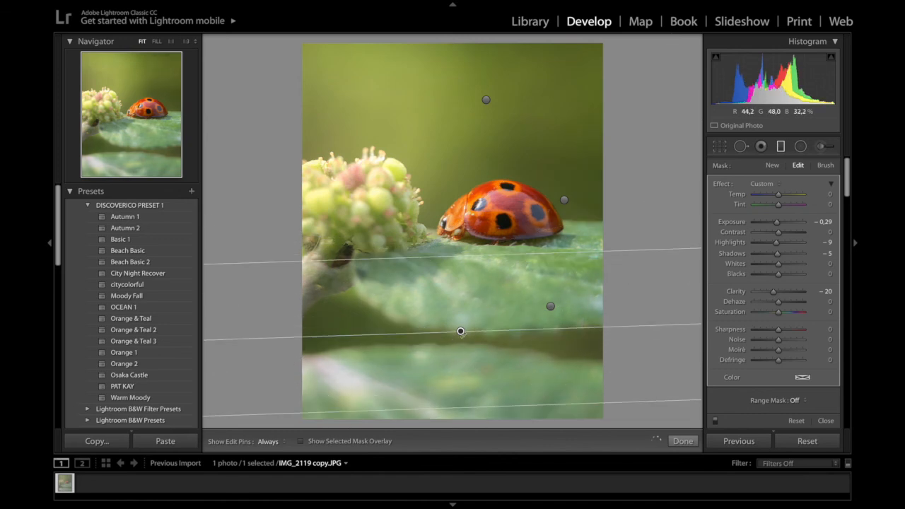
Step: Duplicate the nearly horizontal graduated filter, move the copy's pin onto the lower leaf's upper-left edge, and tilt it to slope down toward the right
right_click(460, 332)
click(488, 340)
drag(453, 340, 368, 361)
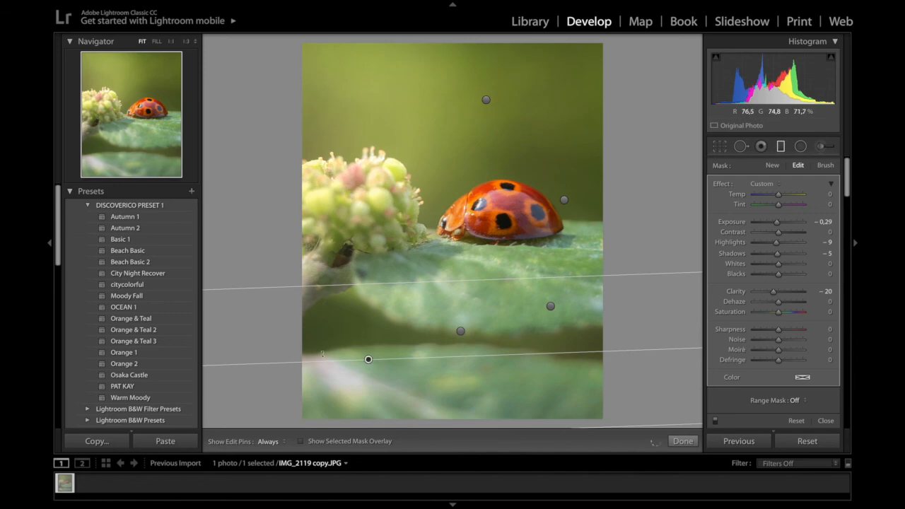
drag(329, 344, 304, 352)
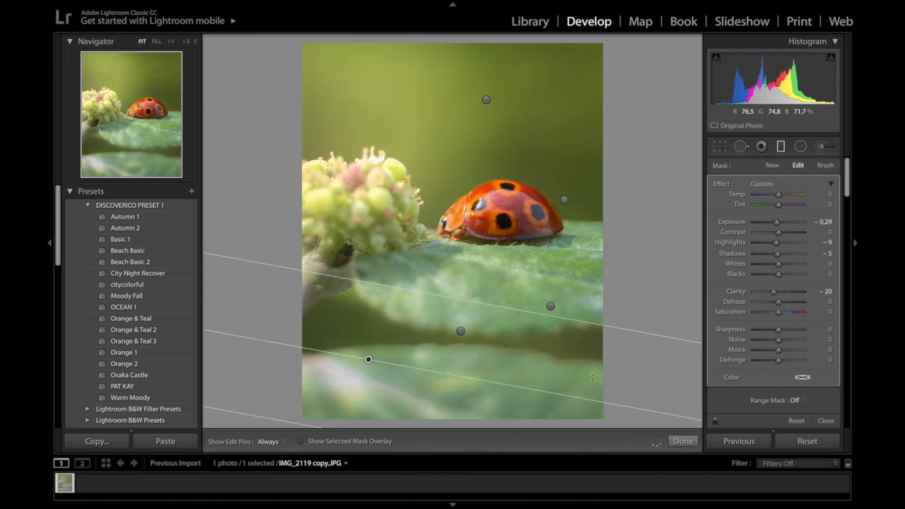
Step: Finish the graduated filter editing and compare the original and edited photo side by side
click(683, 441)
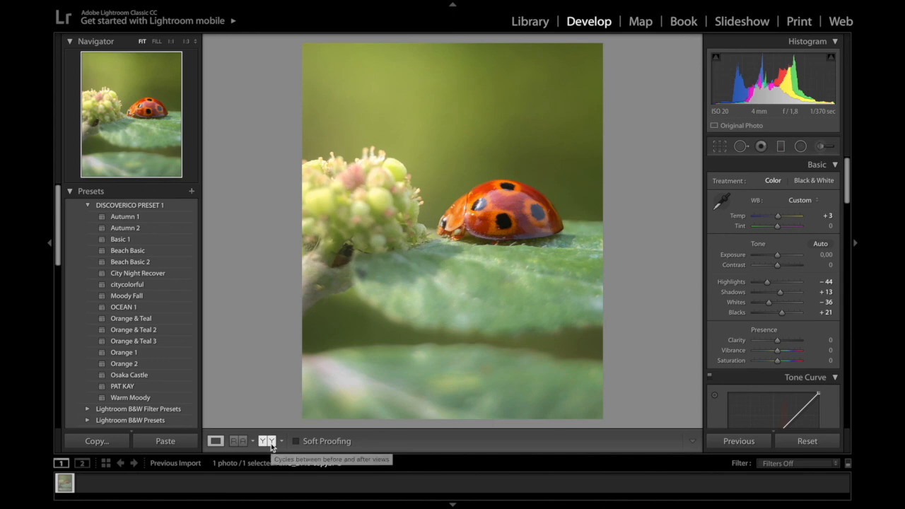
click(268, 441)
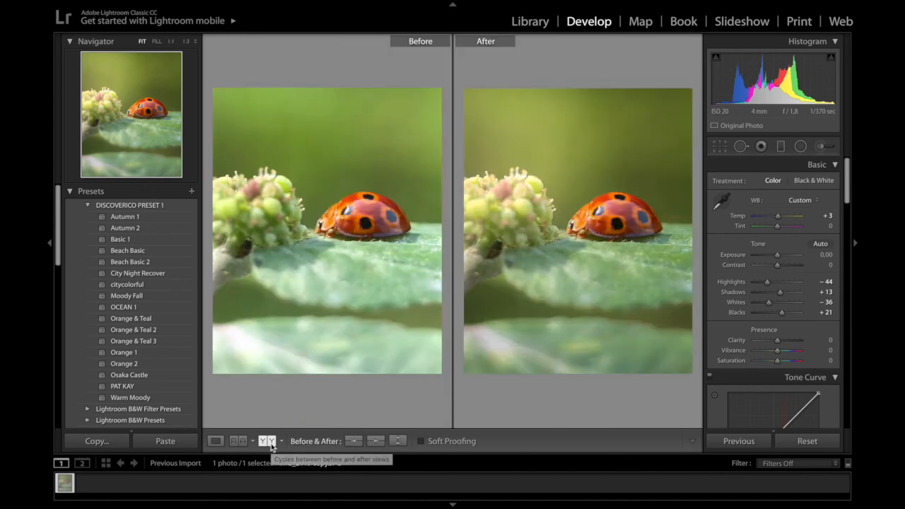